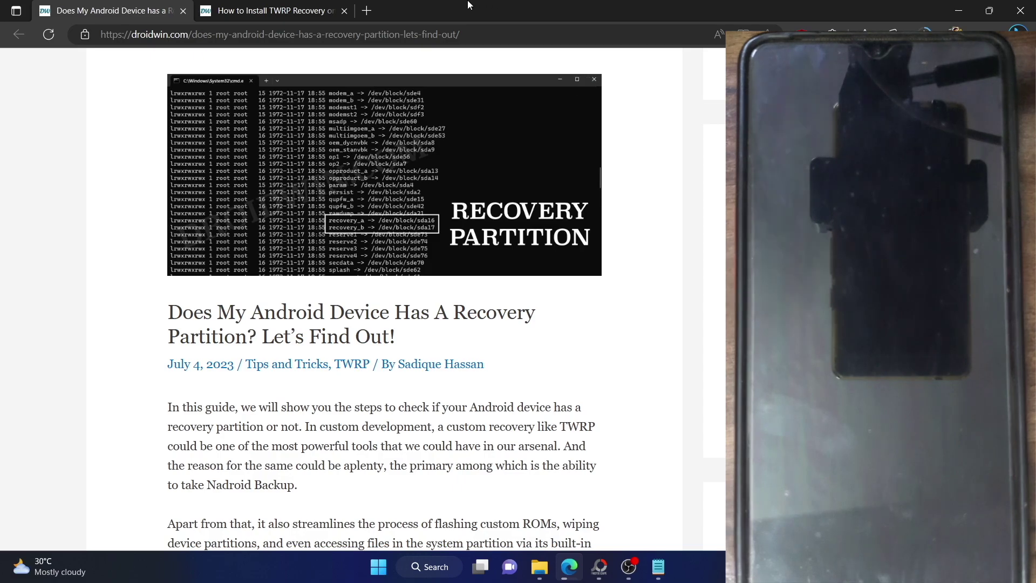
- Switch to the TWRP installation guide tab and browse its table of contents
left_click(280, 10)
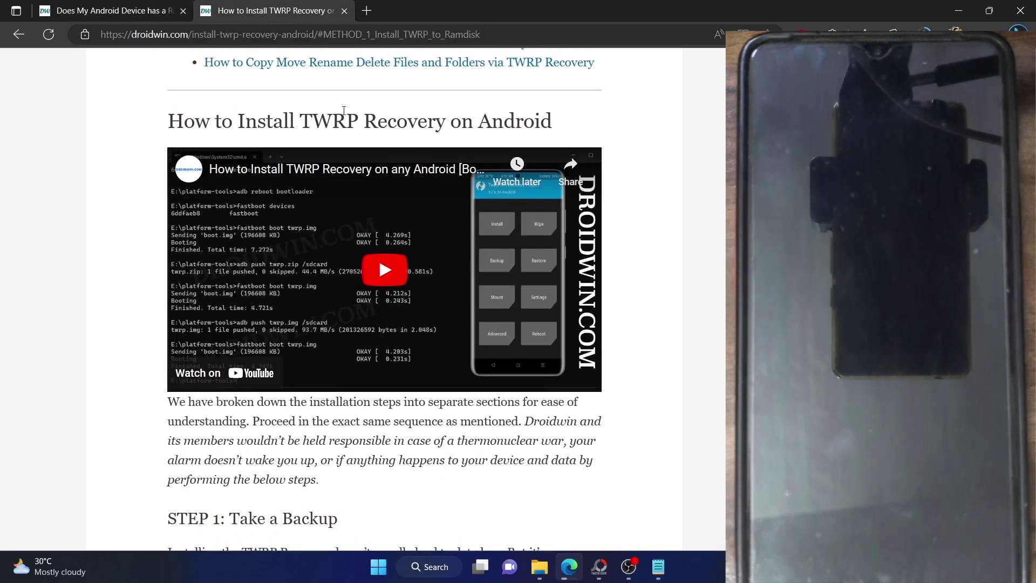
scroll(325, 123, "up", 12)
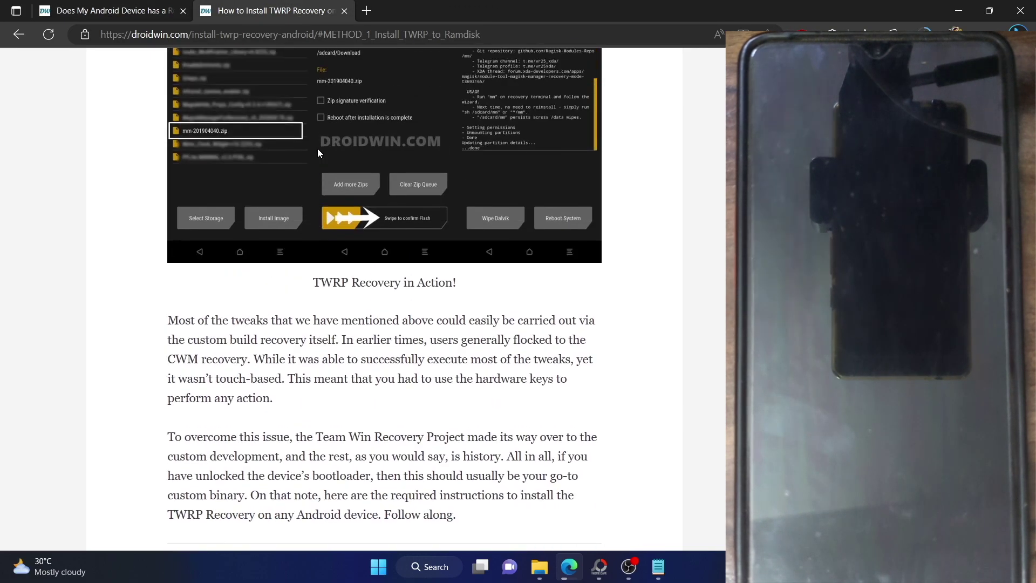
scroll(318, 149, "up", 10)
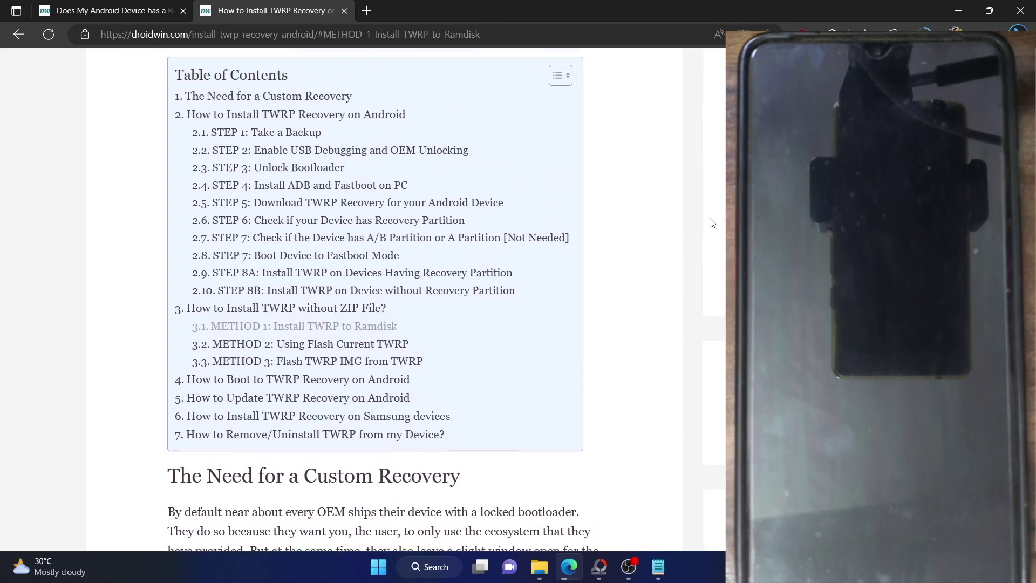
scroll(480, 200, "up", 1)
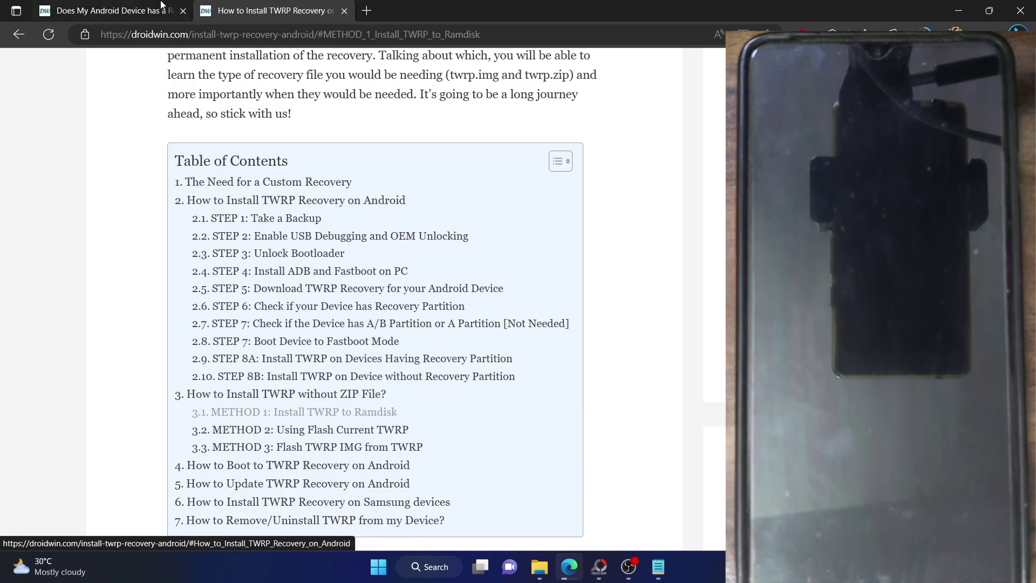
- Return to the recovery-partition article and scroll down to the 'How to Check' steps
left_click(124, 11)
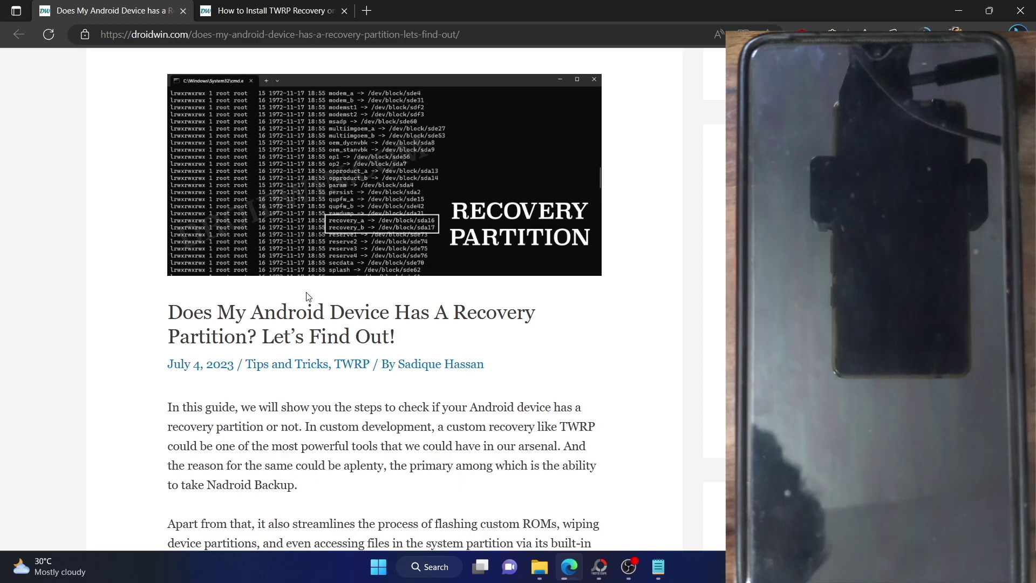
scroll(307, 297, "down", 3)
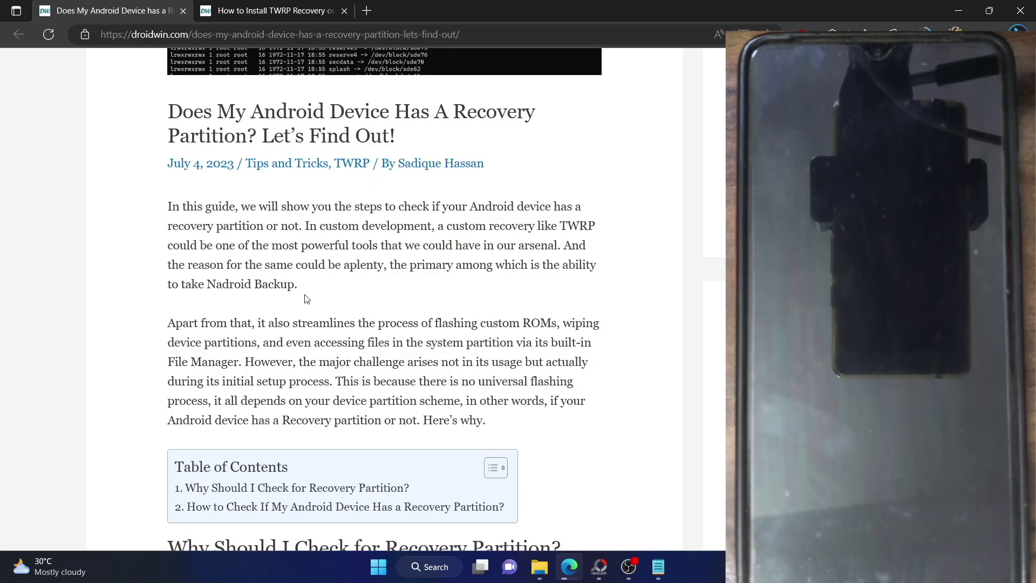
scroll(307, 298, "down", 8)
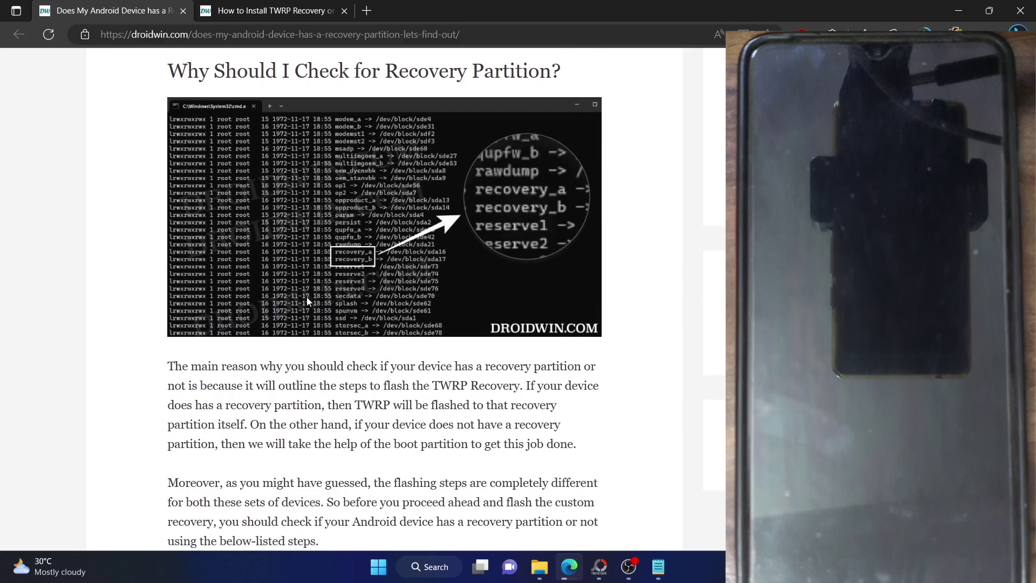
scroll(307, 297, "down", 3)
scroll(305, 301, "down", 2)
scroll(303, 304, "down", 2)
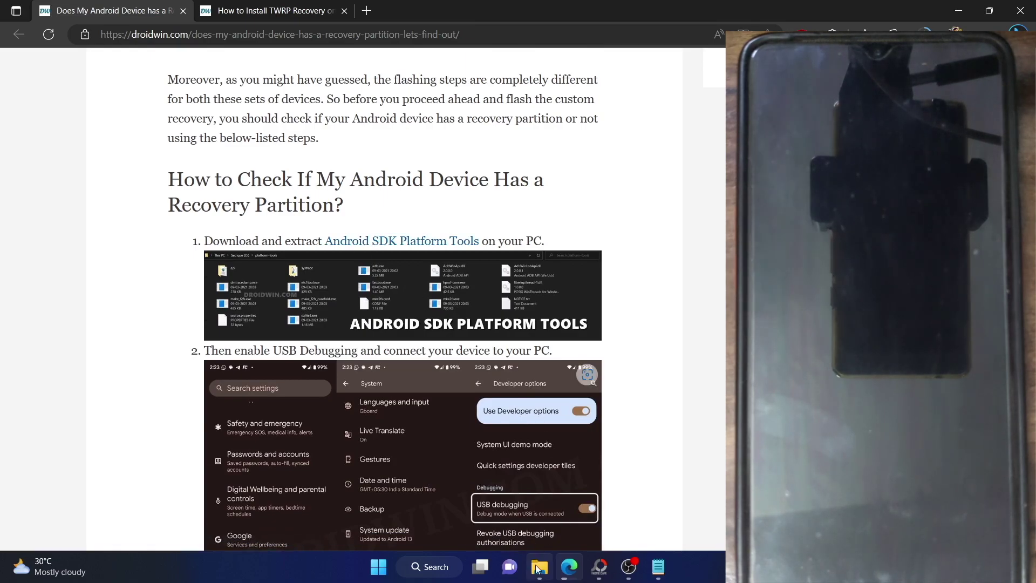
- Delete the boot disc image from the platform-tools folder, then go back to the DroidWin guide
left_click(538, 567)
left_click_drag(443, 504, 262, 139)
left_click(170, 96)
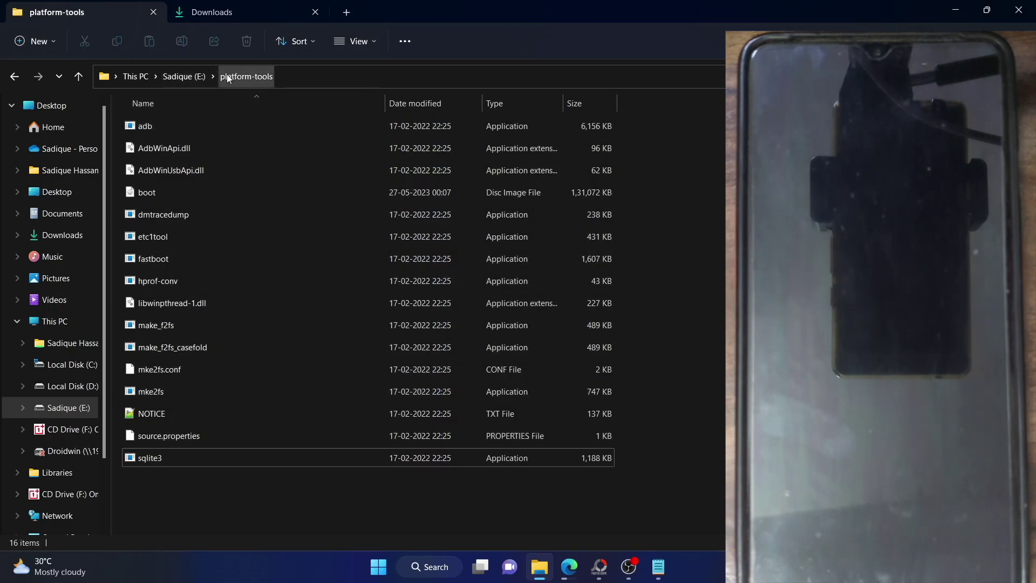
left_click(210, 198)
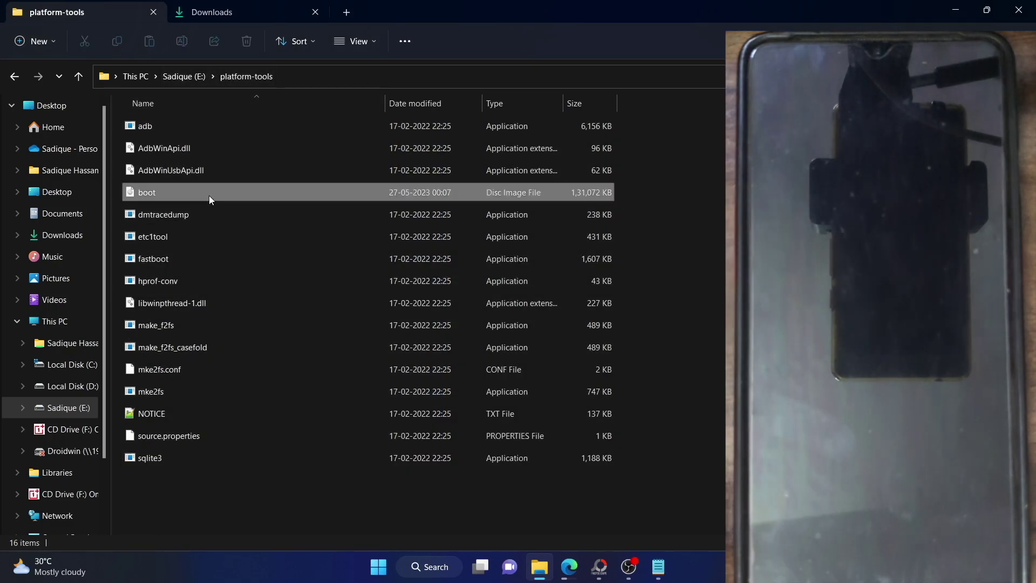
key("Delete")
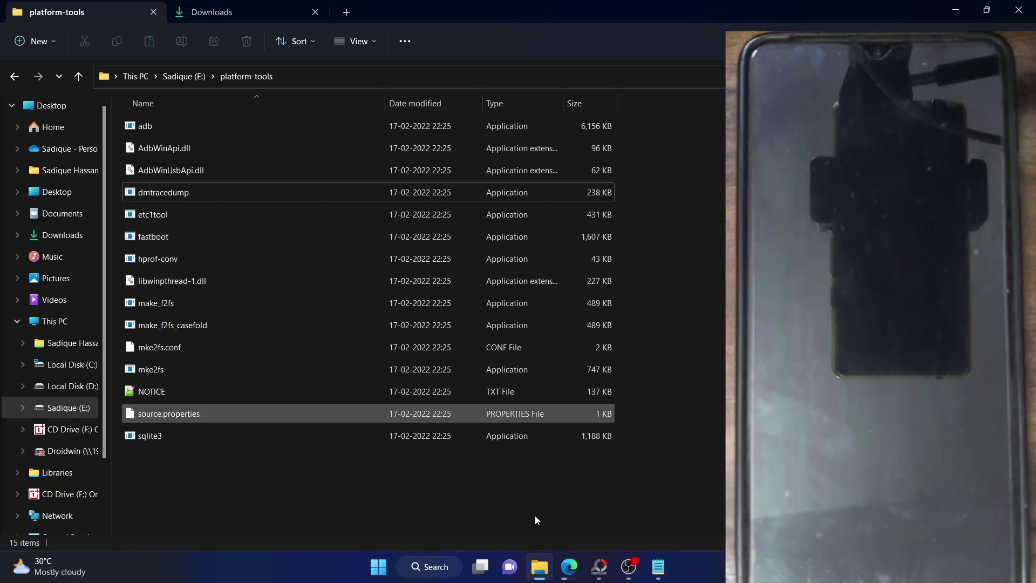
left_click(569, 567)
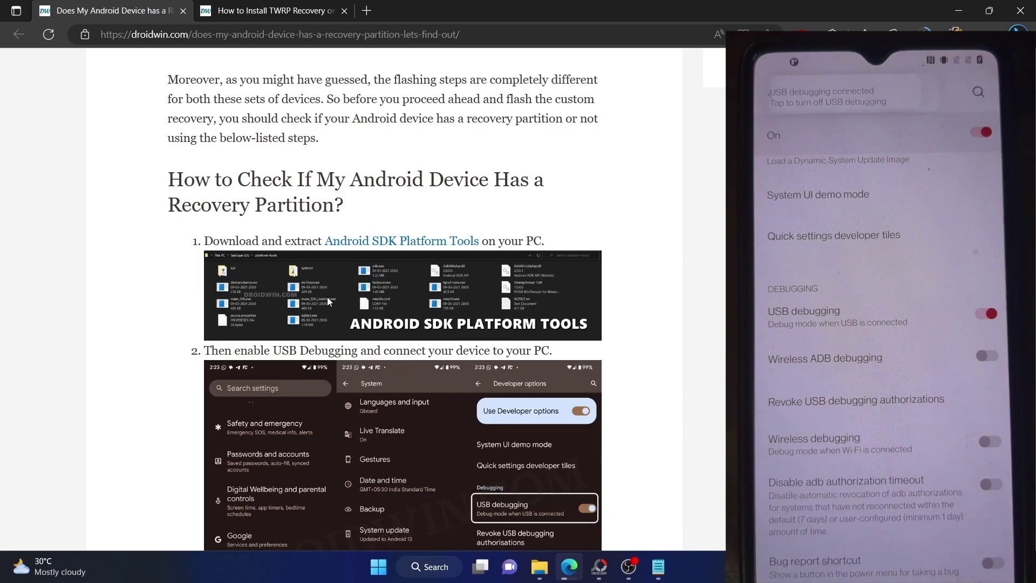
scroll(327, 301, "down", 6)
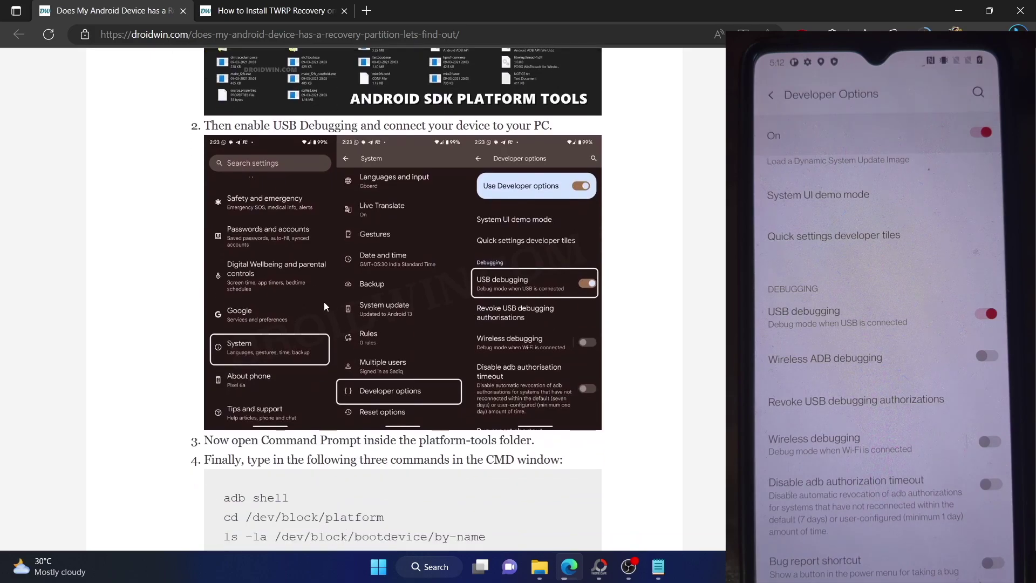
- Launch Command Prompt in the platform-tools folder via cmd in Explorer's address bar
left_click(540, 566)
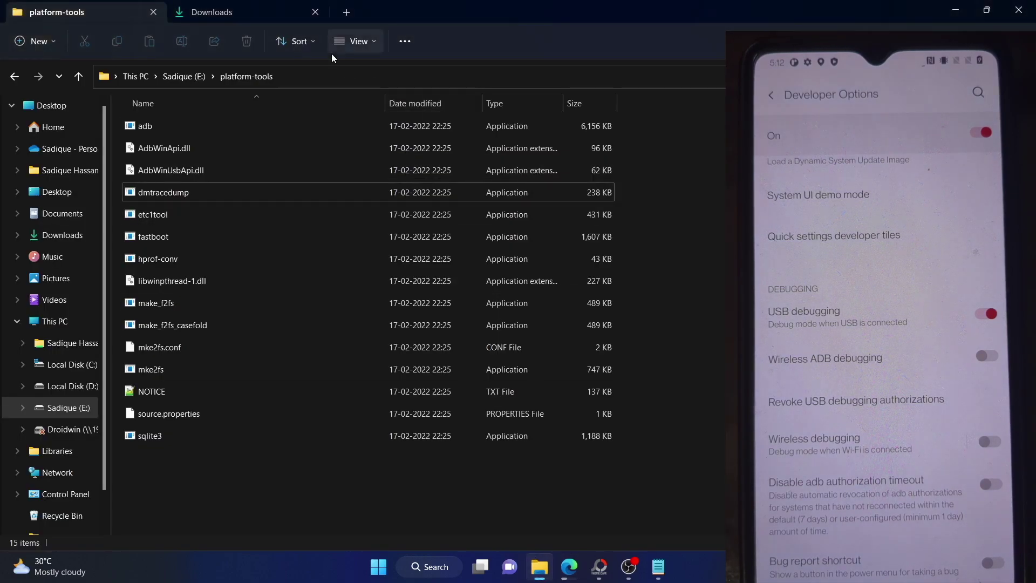
left_click(340, 79)
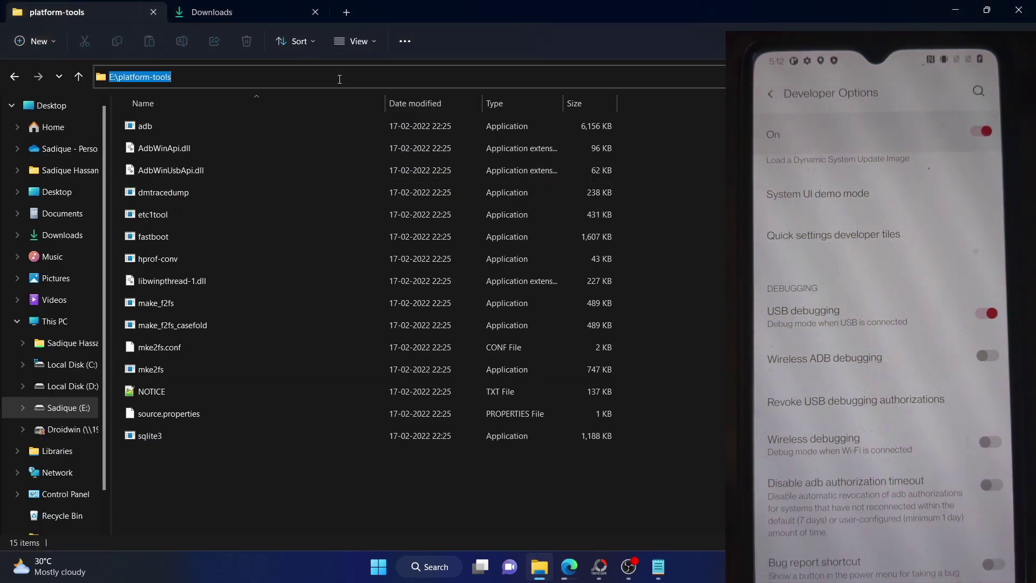
type("cmd")
key("Return")
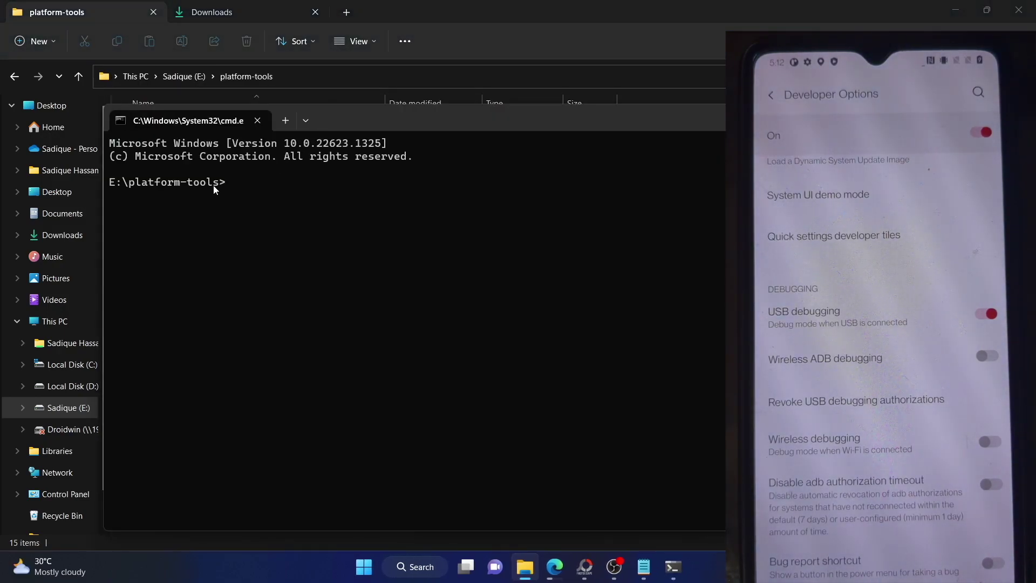
- Run adb devices and copy the attached phone's device ID
left_click_drag(216, 183, 131, 182)
left_click(270, 181)
type("adb devices")
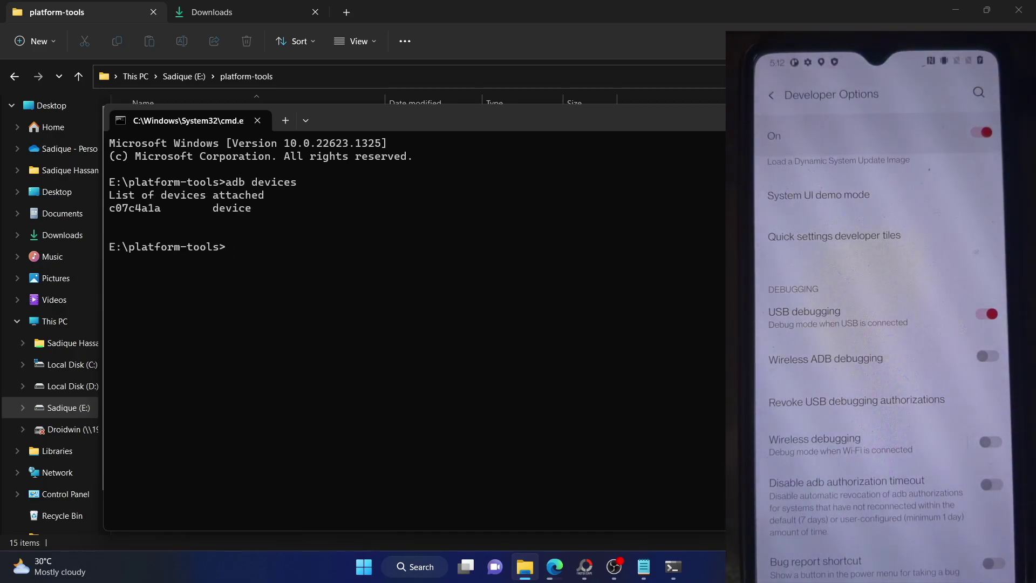
double_click(157, 208)
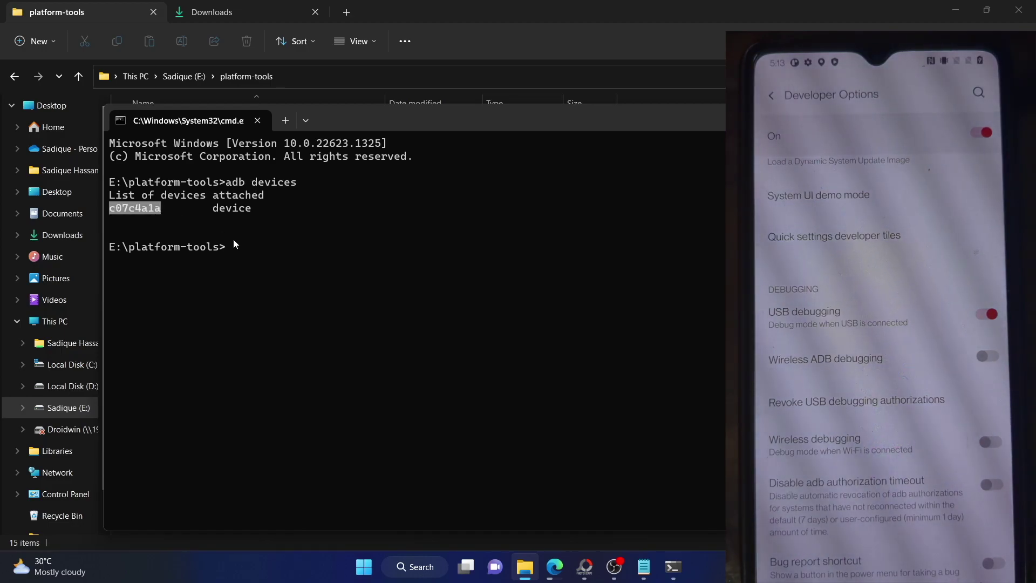
key("ctrl+c")
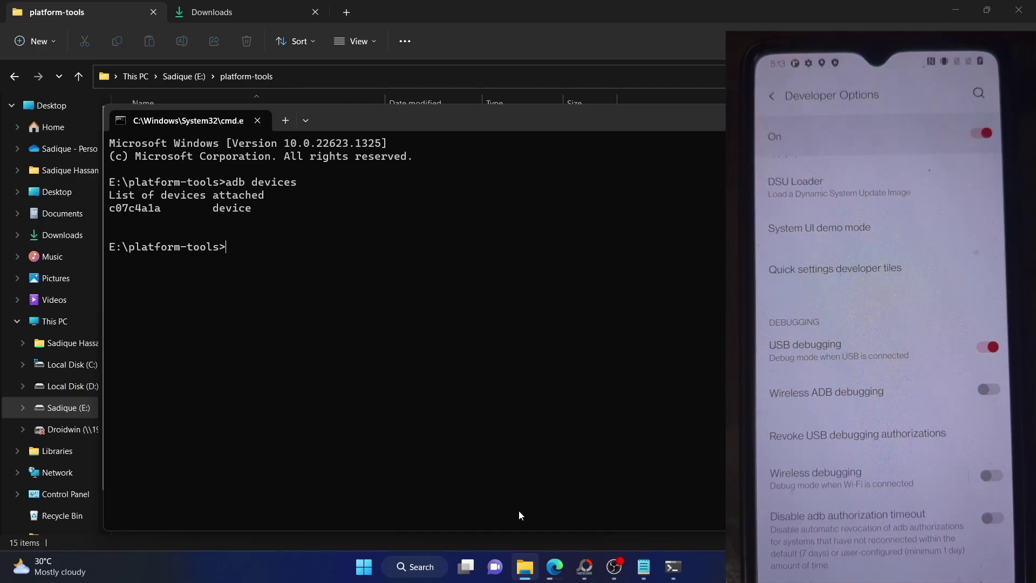
- Start an adb shell on the connected phone
left_click(556, 573)
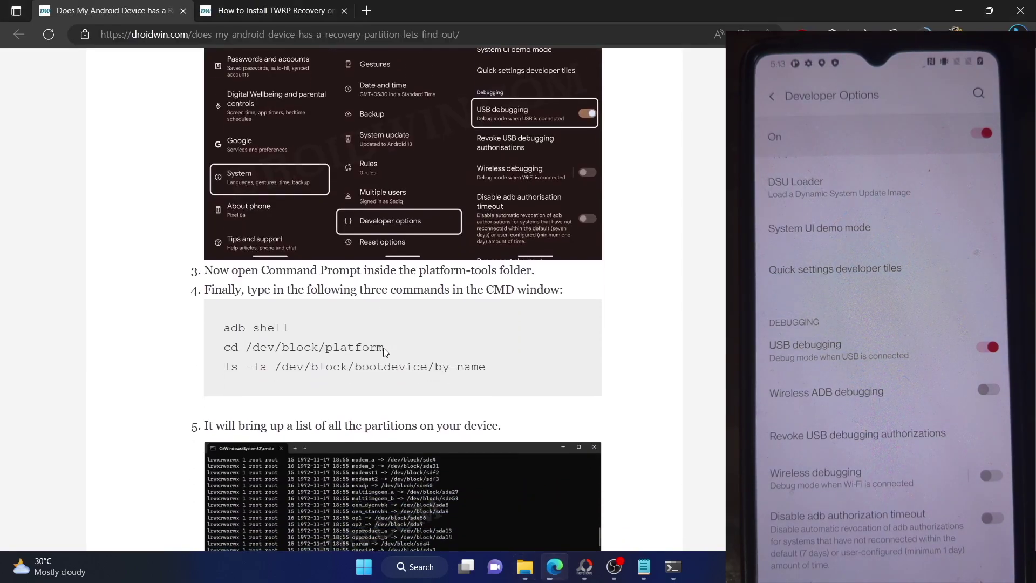
scroll(354, 331, "down", 2)
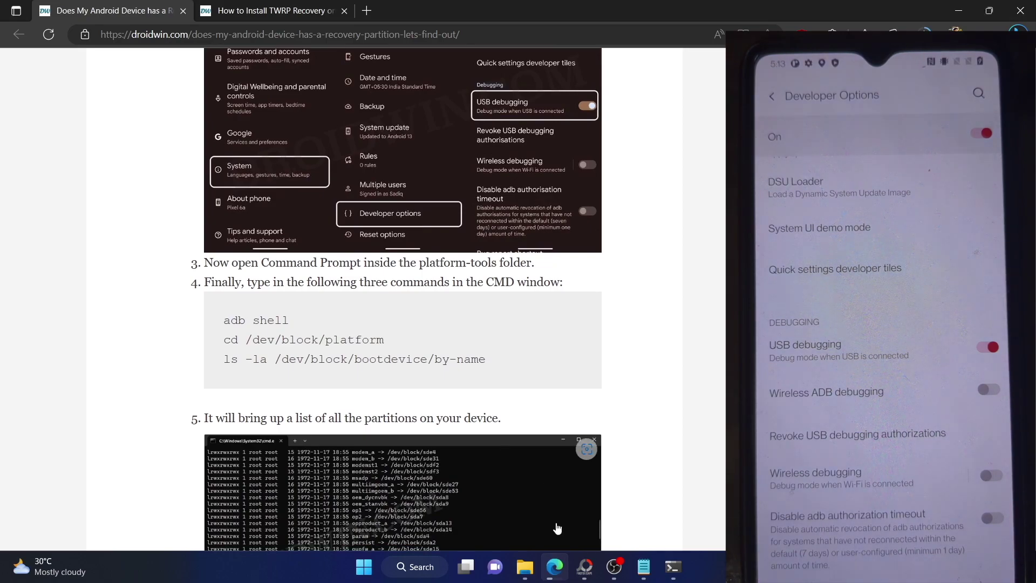
left_click(672, 570)
type("adb shell")
key("Return")
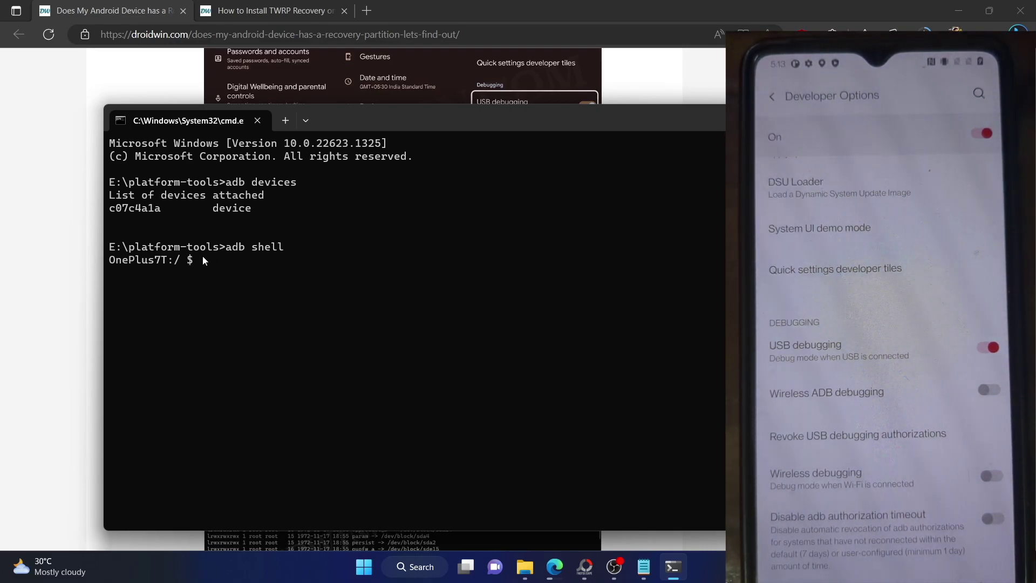
- Highlight and copy the phone model name OnePlus7T from the shell prompt
left_click_drag(163, 263, 113, 263)
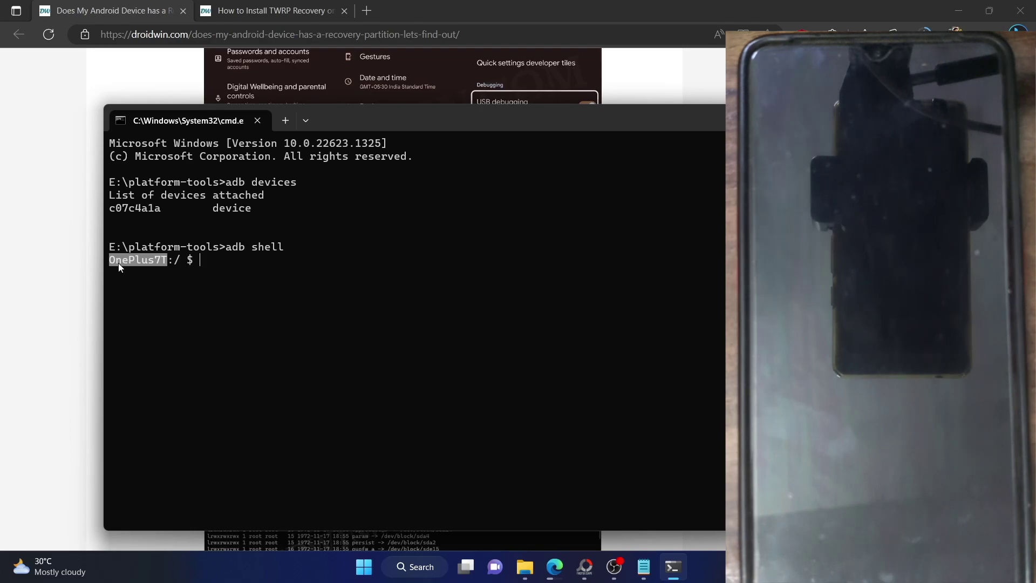
right_click(118, 264)
left_click_drag(166, 264, 131, 263)
- Copy the cd /dev/block/platform command from the guide, then clear the mispasted text
left_click(62, 273)
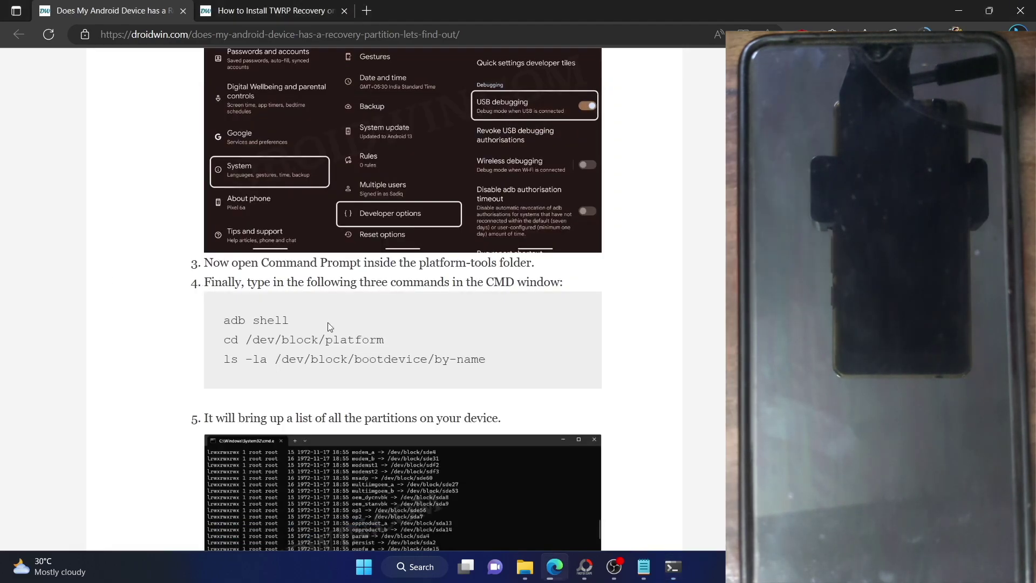
triple_click(293, 345)
right_click(293, 345)
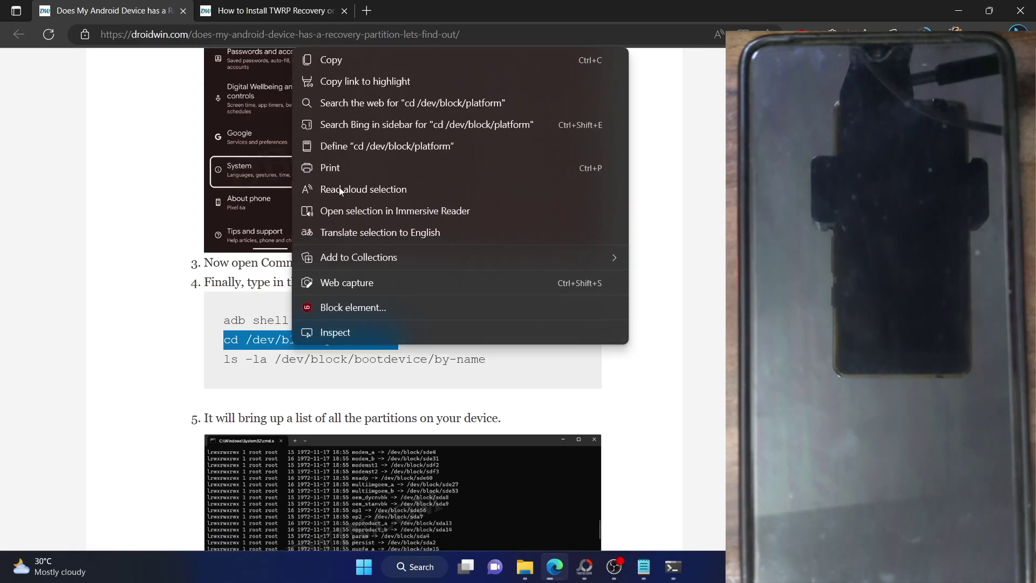
left_click(344, 60)
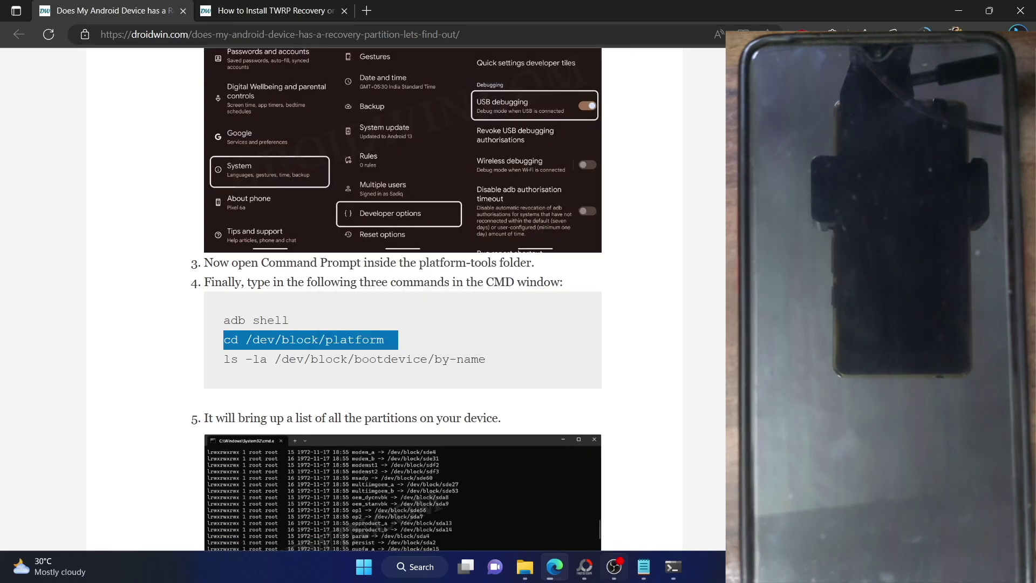
left_click(673, 567)
left_click(332, 254)
right_click(339, 263)
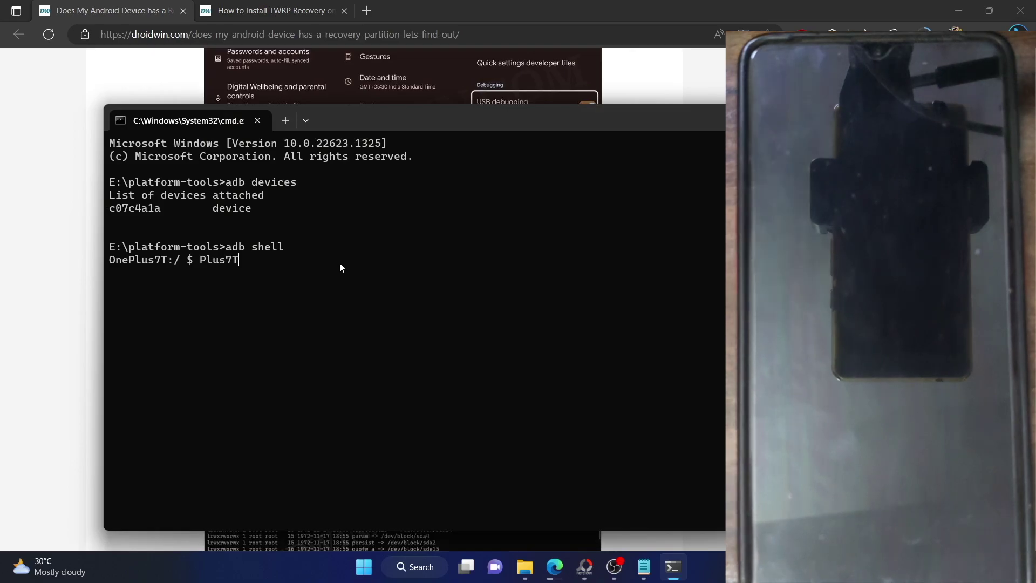
key("BackSpace")
key("BackSpace")
key("BackSpace")
key("BackSpace")
key("BackSpace")
key("BackSpace")
key("ctrl+v")
key("BackSpace")
key("BackSpace")
key("BackSpace")
key("BackSpace")
key("BackSpace")
key("BackSpace")
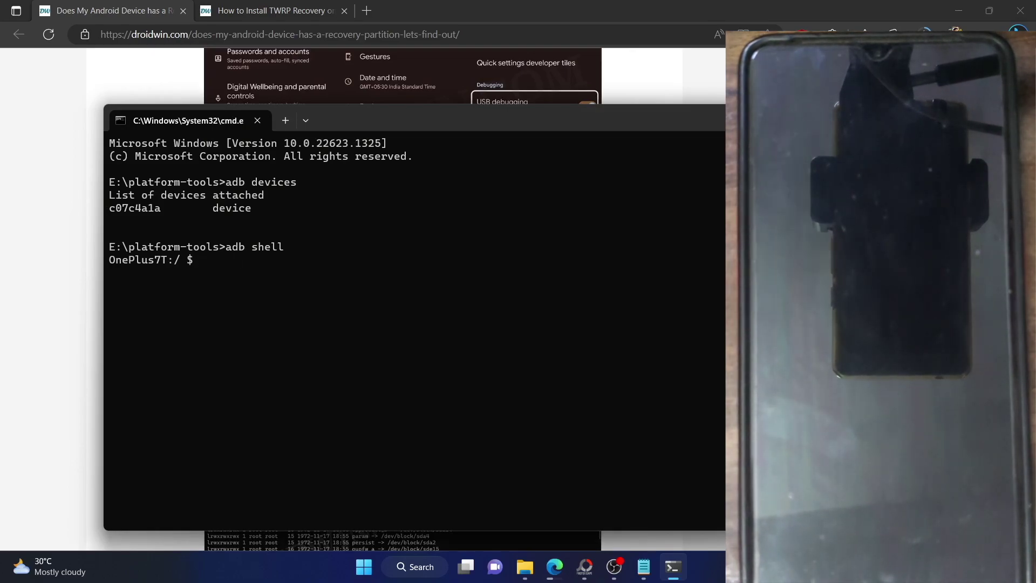
- Paste and run cd /dev/block/platform in the adb shell
key("alt+Tab")
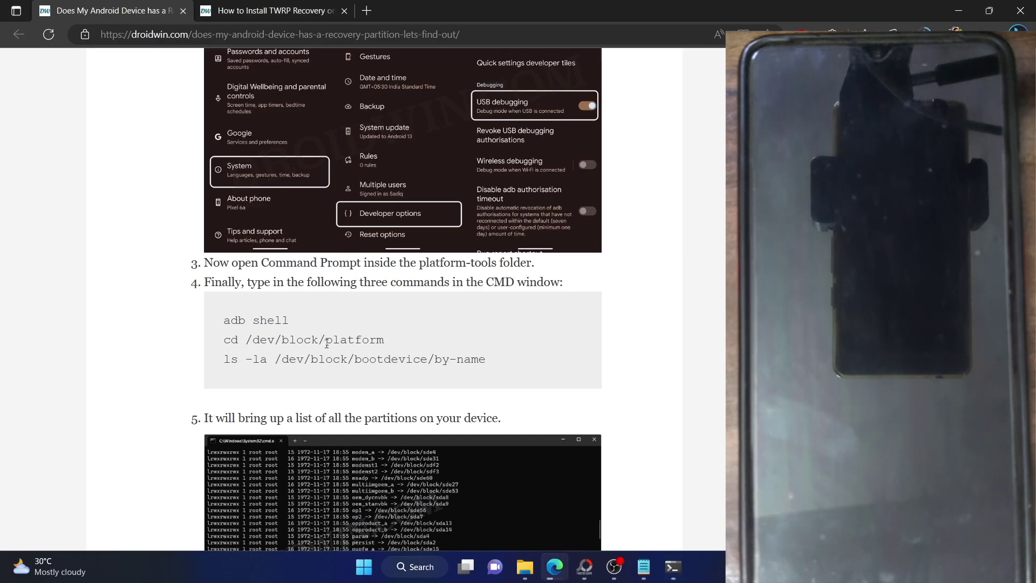
triple_click(327, 346)
key("alt+Tab")
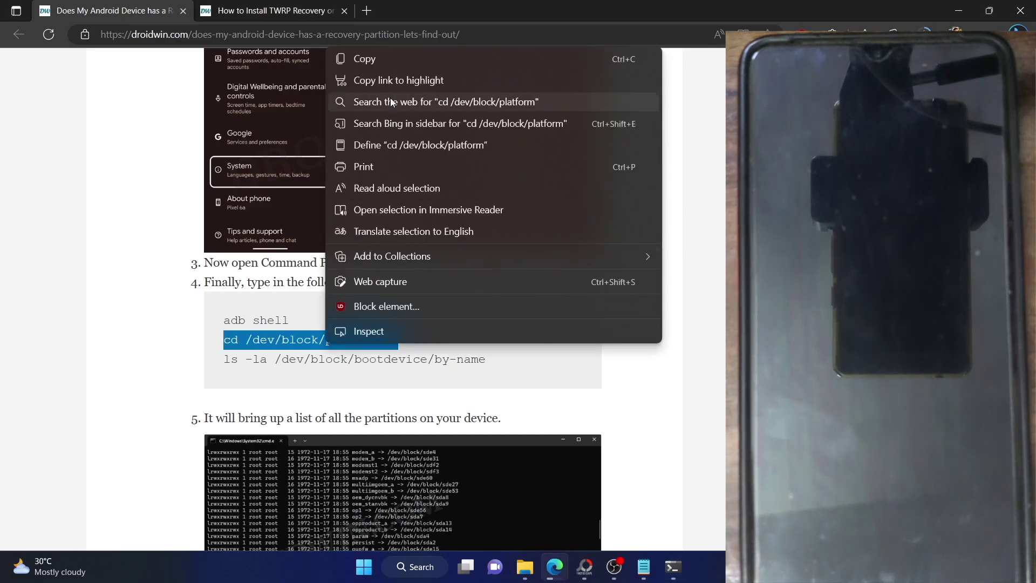
left_click(401, 60)
left_click(672, 567)
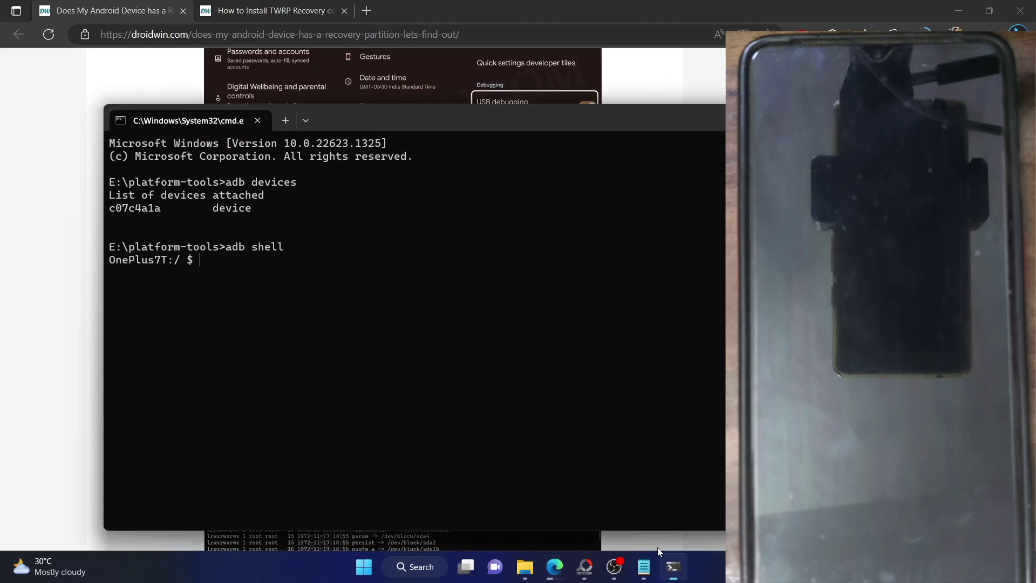
key("ctrl+v")
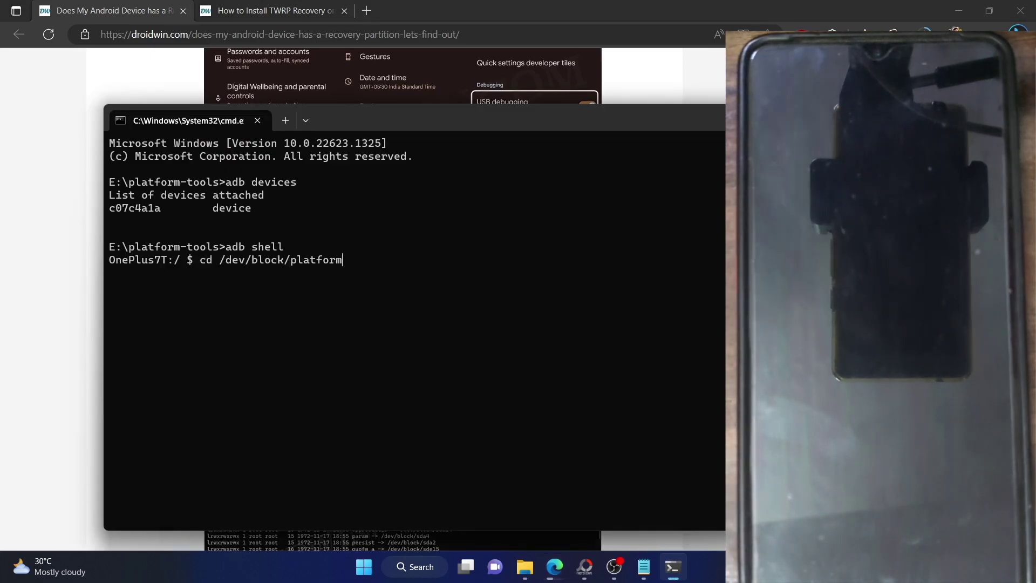
key("Return")
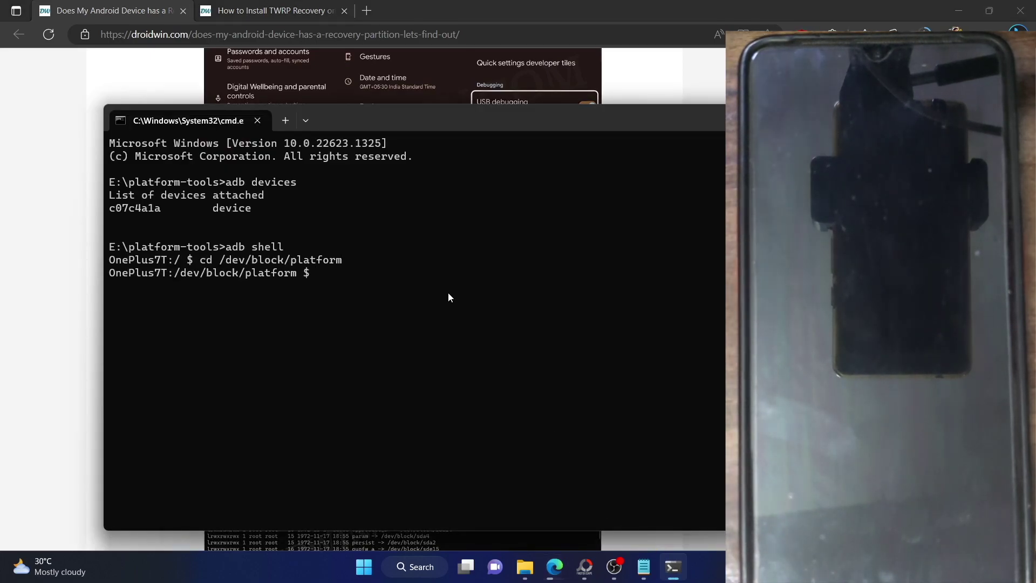
- Paste ls -la /dev/block/bootdevice/by-name from the guide at the shell prompt
left_click(83, 306)
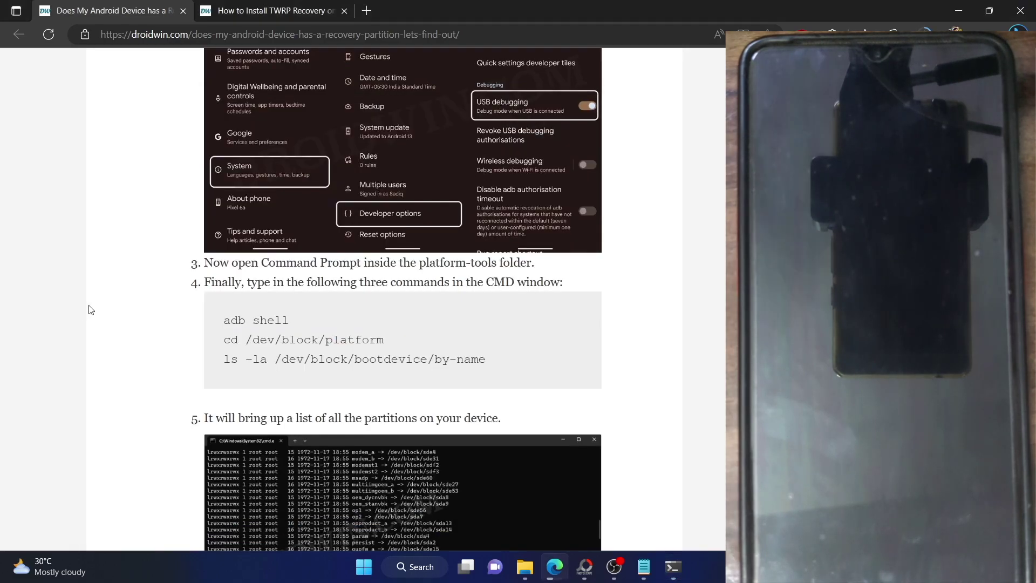
triple_click(419, 367)
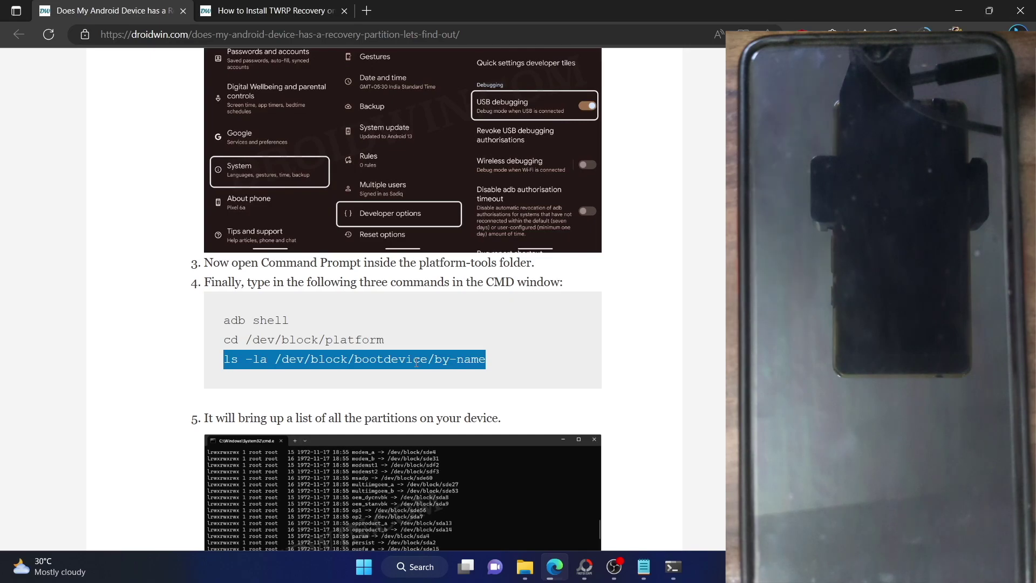
right_click(418, 366)
left_click(448, 78)
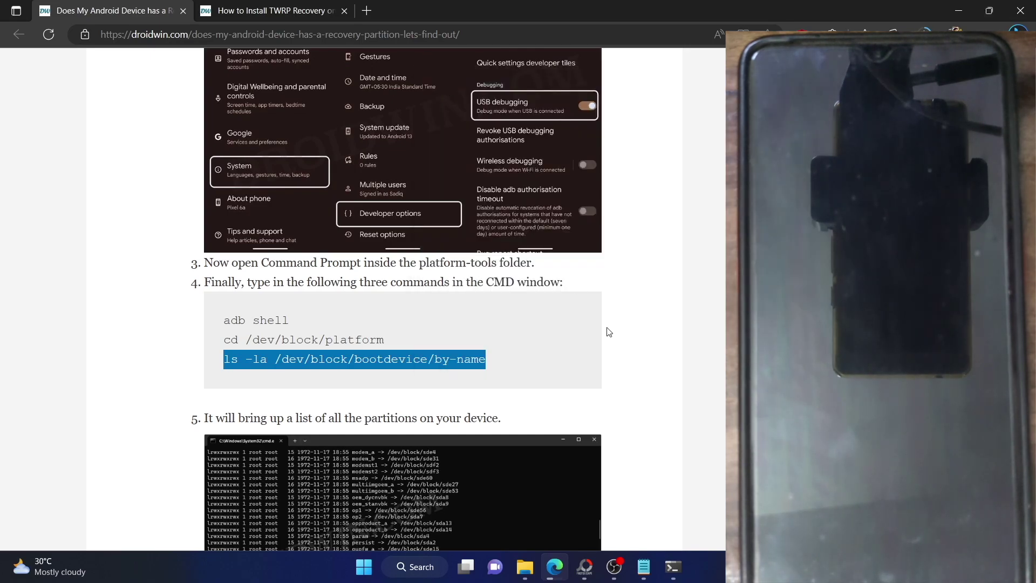
left_click(673, 567)
right_click(375, 277)
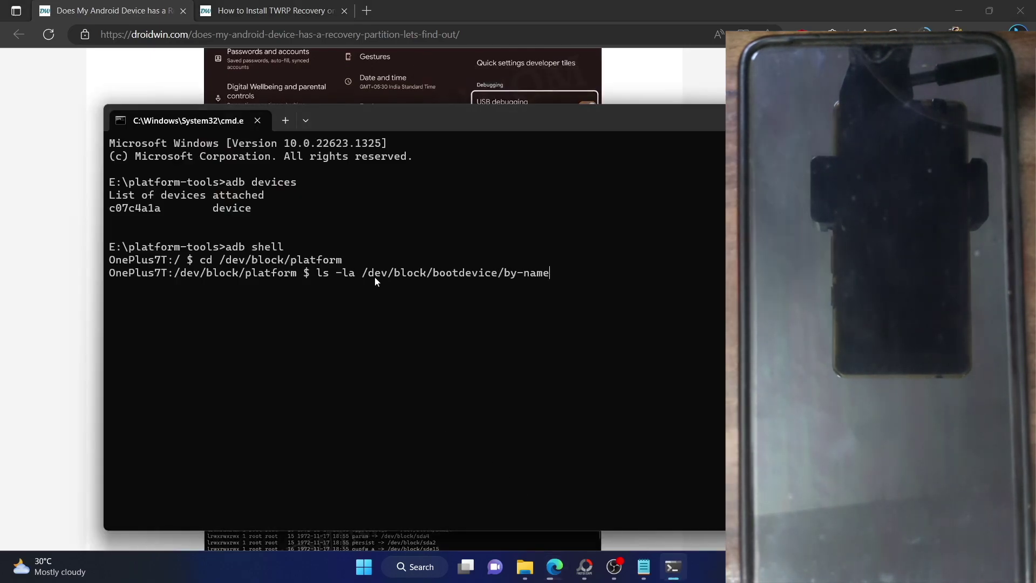
- Run the by-name listing and highlight recovery_a, linked with recovery_b to sda16 and sda17
key("Return")
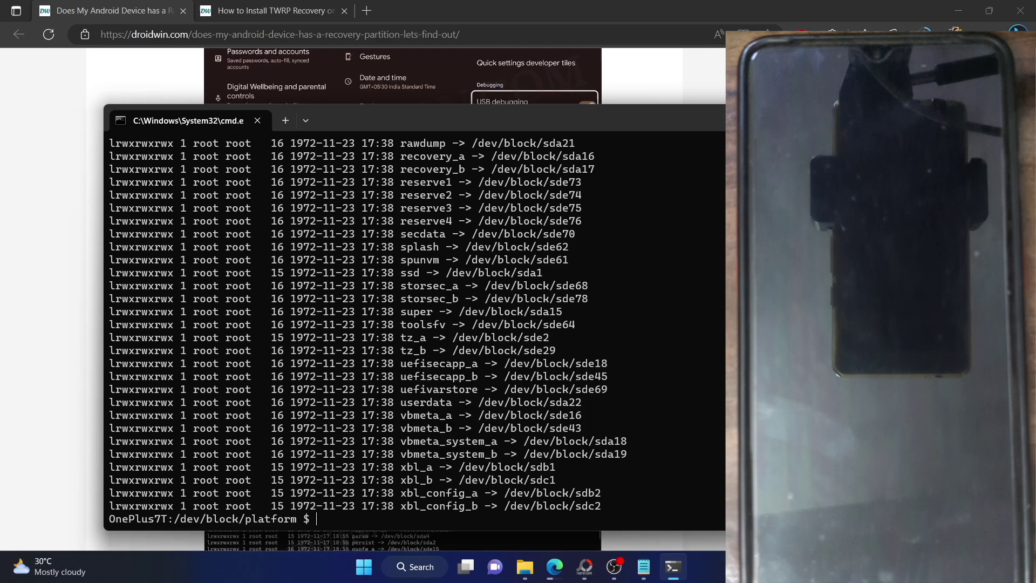
scroll(375, 280, "up", 1)
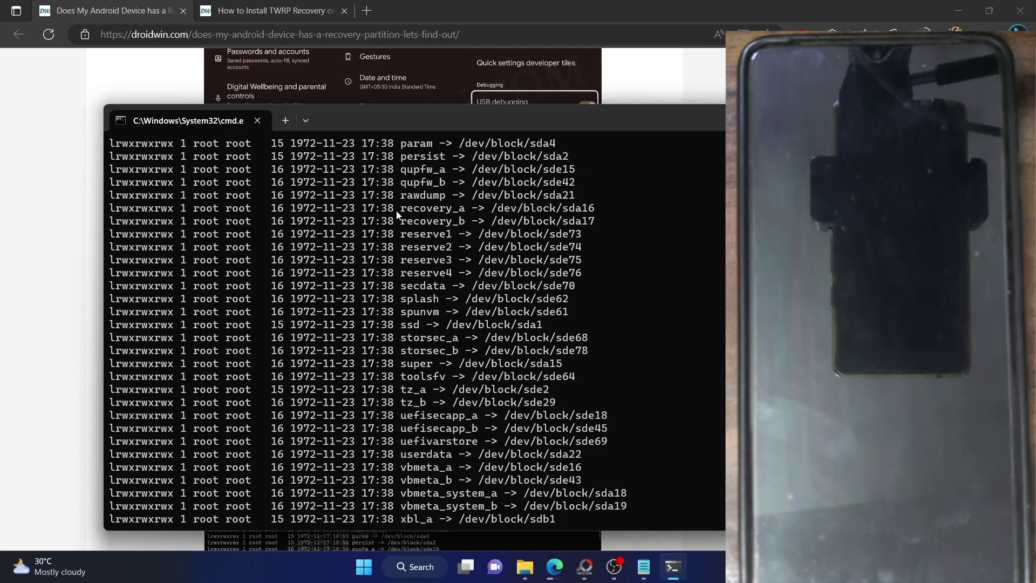
left_click(464, 209)
left_click_drag(432, 207, 404, 209)
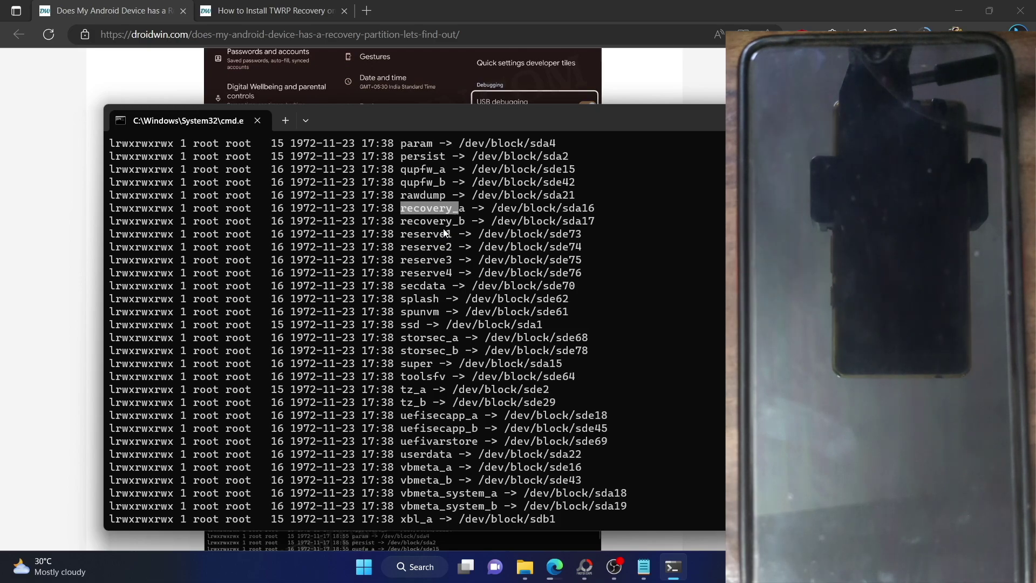
scroll(440, 235, "down", 2)
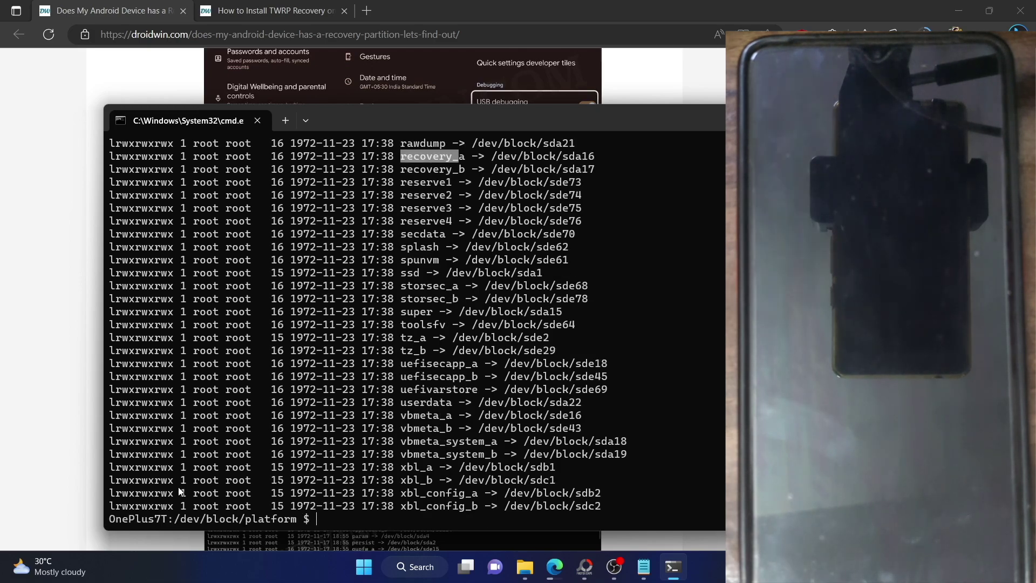
scroll(434, 281, "up", 4)
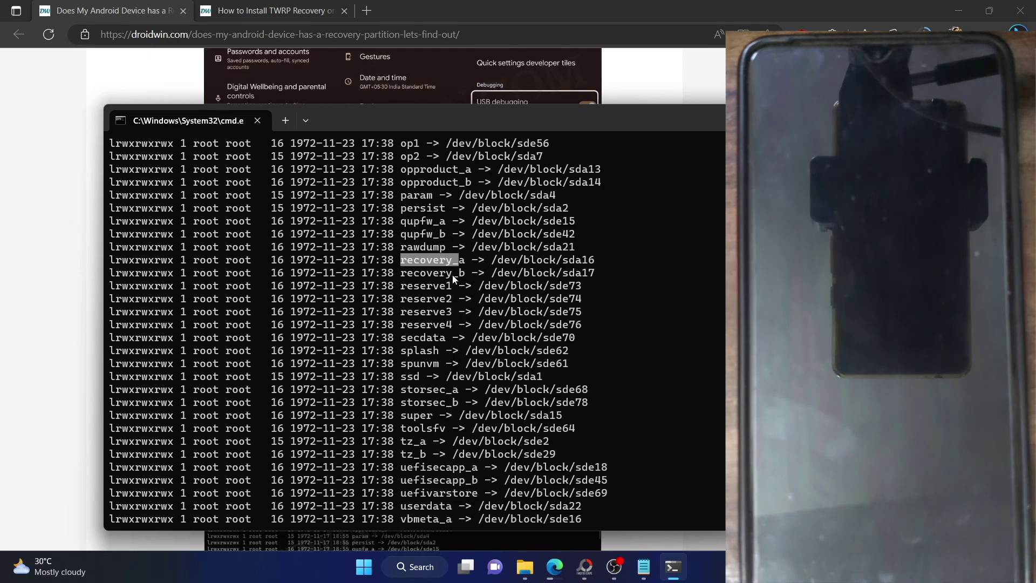
- Open the 'How to Install TWRP Recovery' guide at STEP 8A
left_click(242, 10)
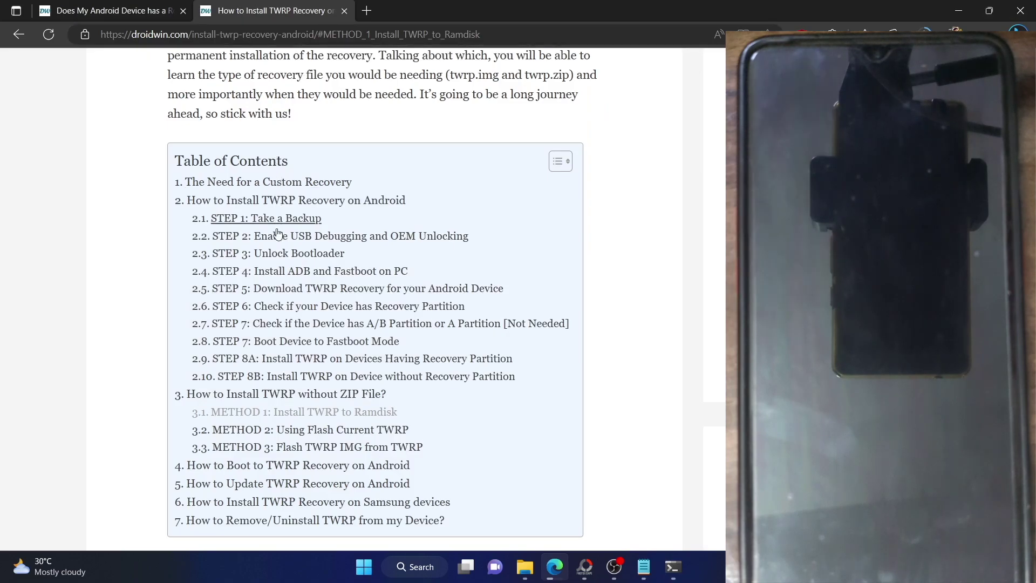
left_click(346, 358)
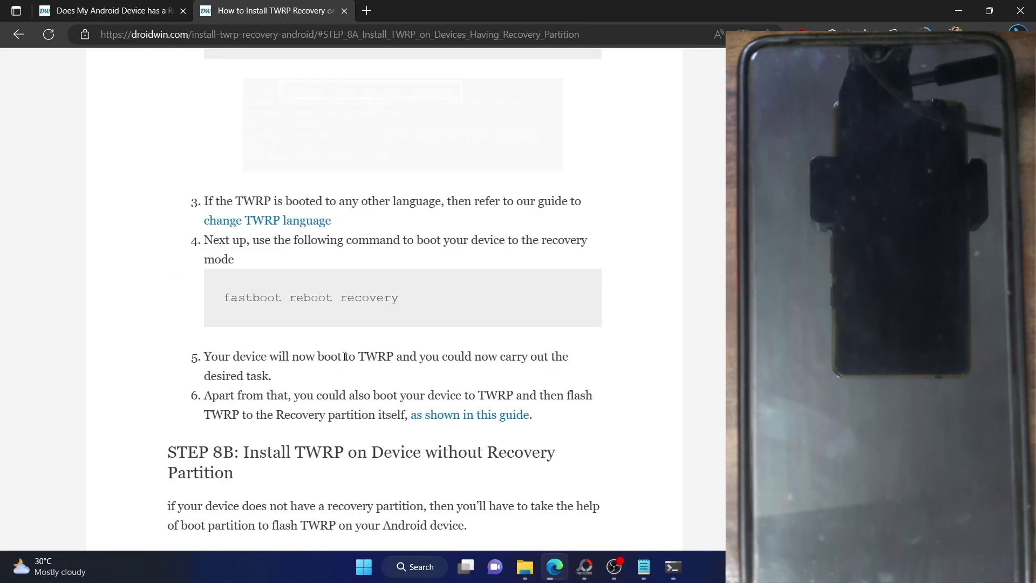
scroll(345, 360, "up", 3)
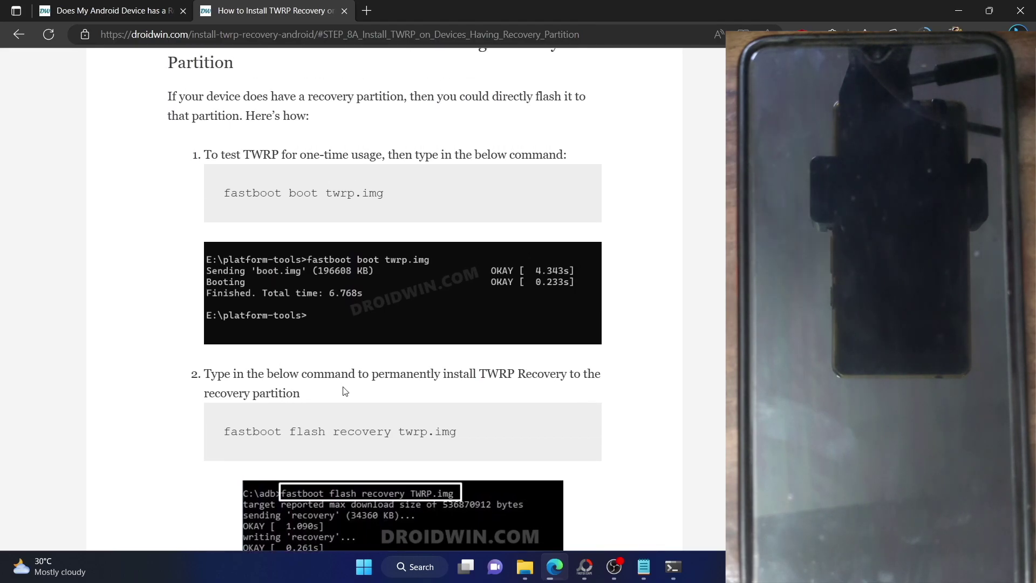
scroll(342, 387, "down", 1)
- Highlight the words twrp, recovery and boot in the fastboot flash and boot commands
double_click(413, 385)
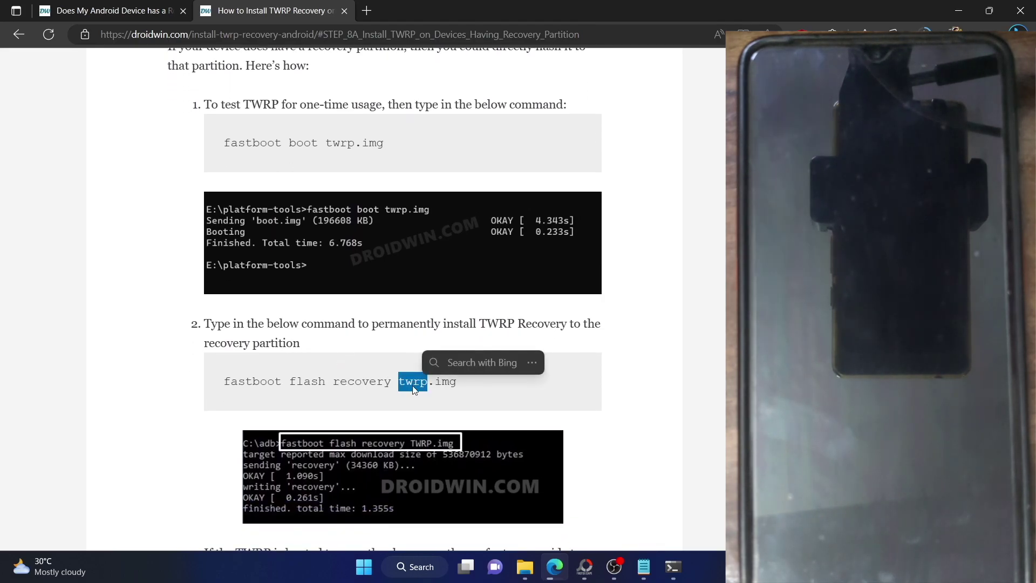
left_click(300, 383)
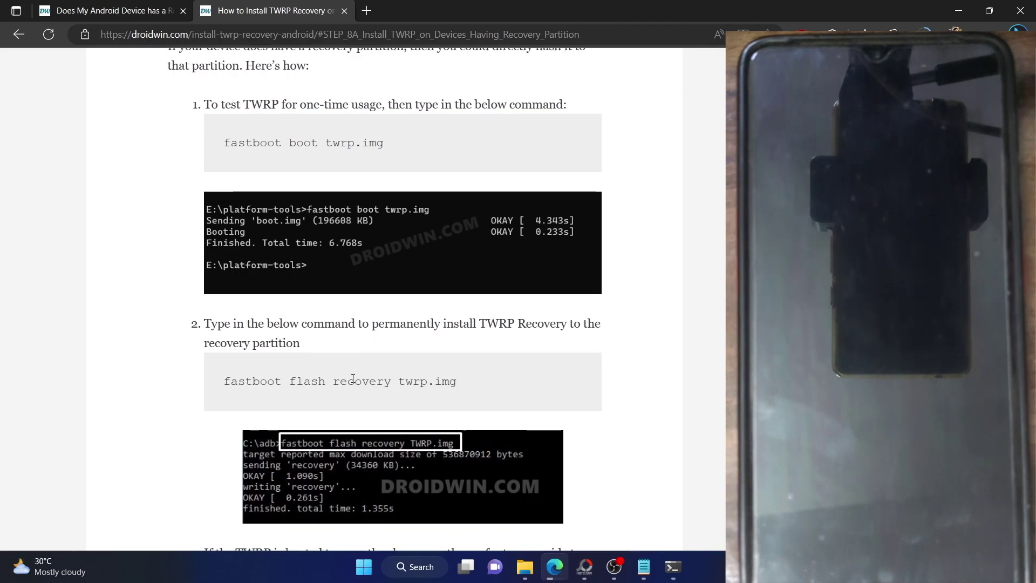
double_click(353, 380)
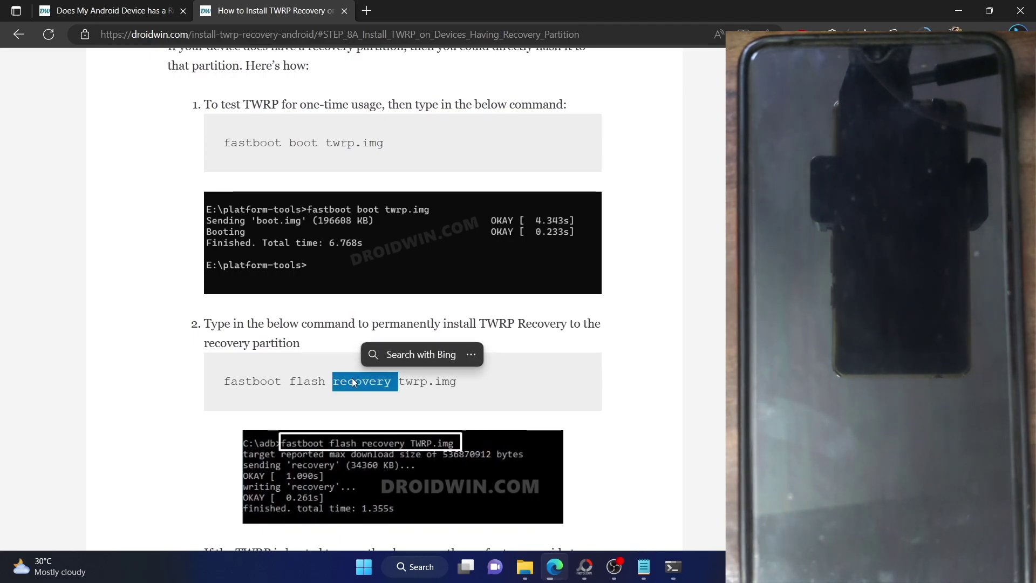
left_click(314, 176)
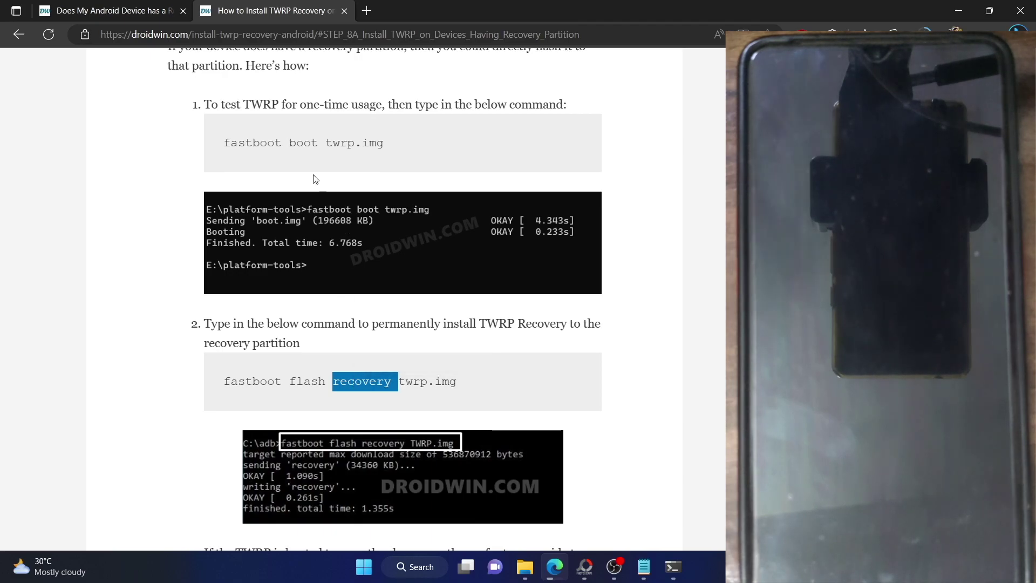
double_click(305, 144)
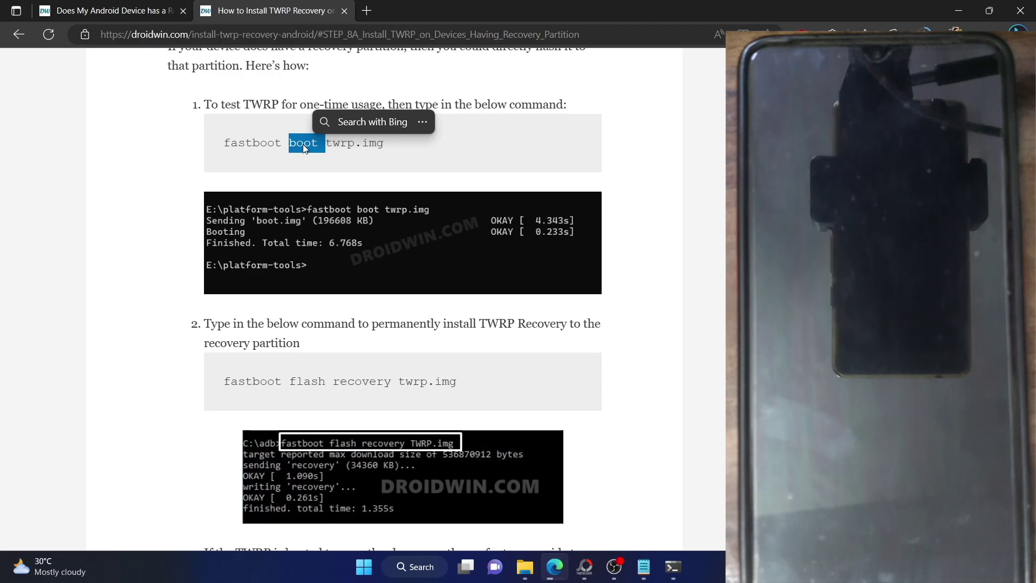
scroll(305, 149, "down", 3)
scroll(304, 147, "down", 5)
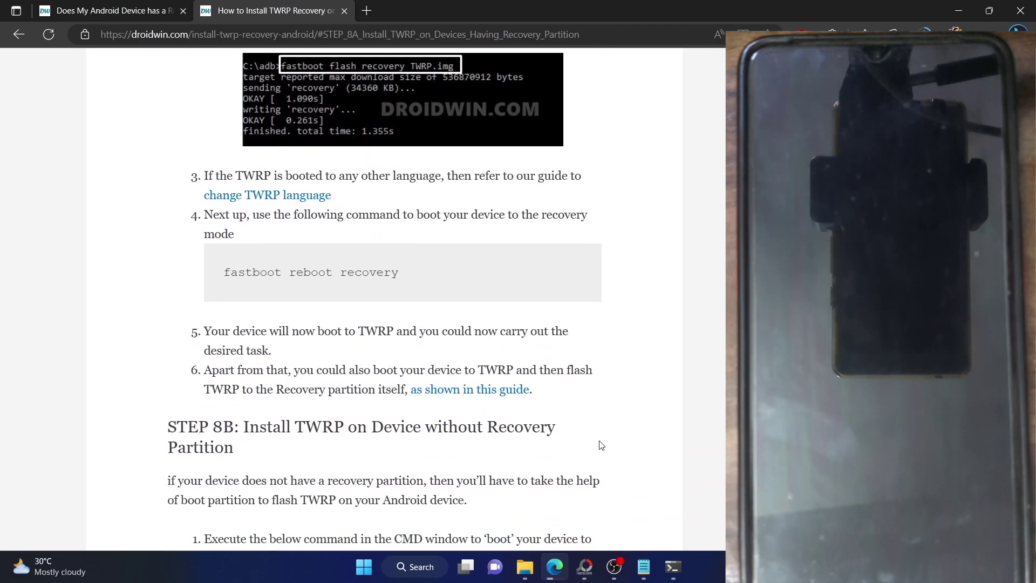
- Scroll up from METHOD 3 to the flash-recovery and fastboot reboot recovery steps
left_click(523, 398)
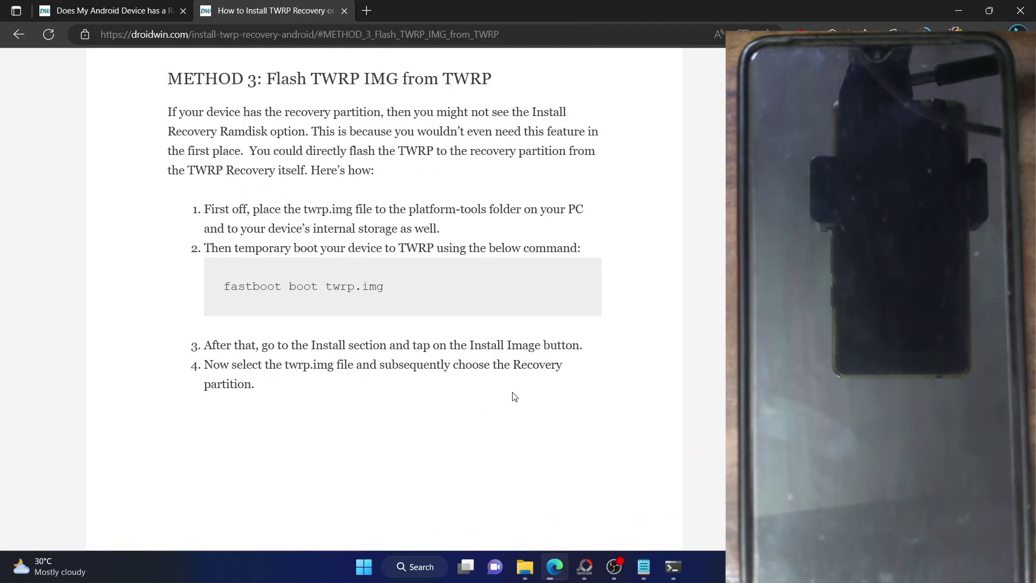
scroll(265, 271, "down", 3)
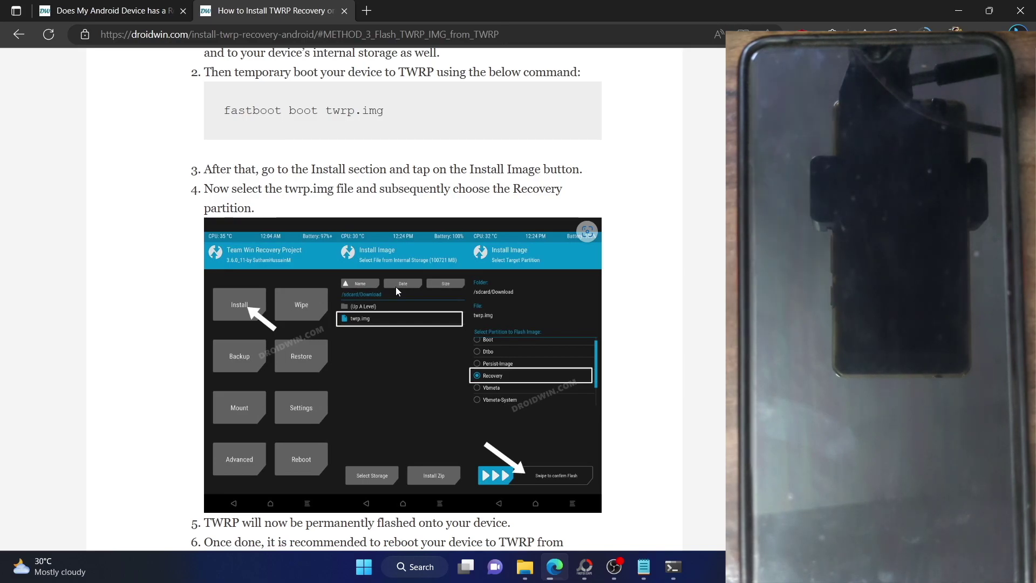
scroll(396, 287, "up", 7)
scroll(396, 291, "up", 20)
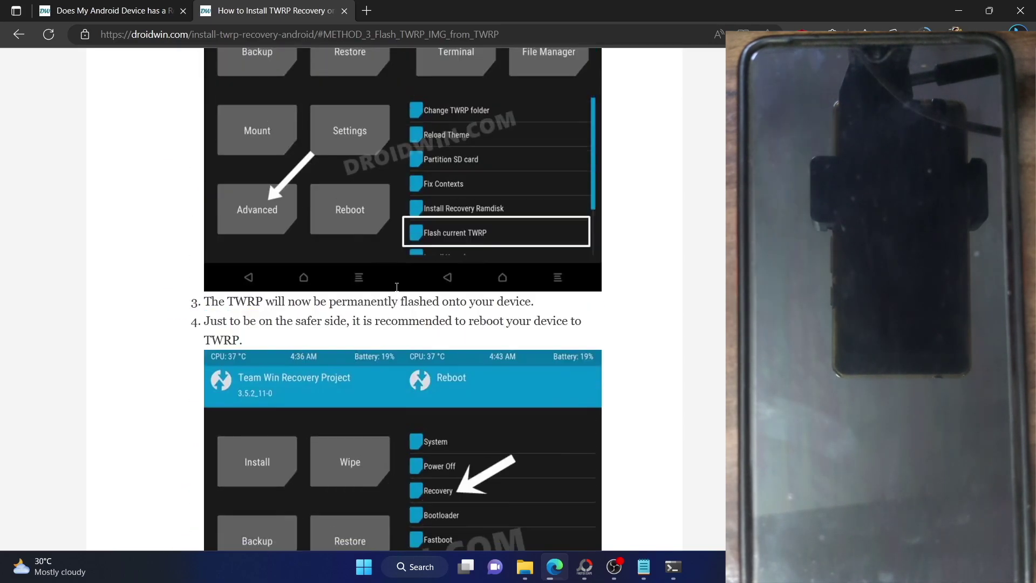
scroll(398, 292, "up", 20)
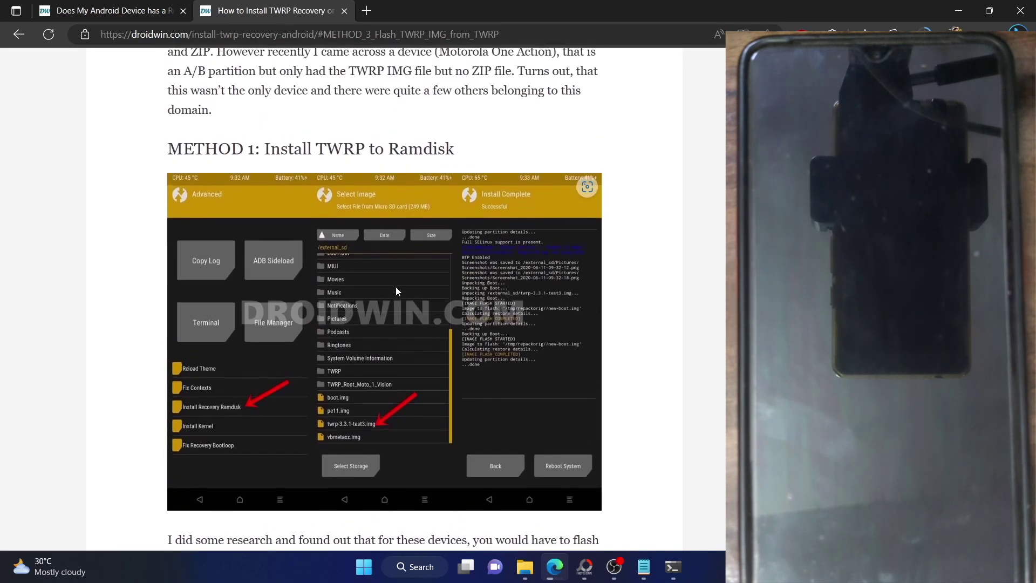
scroll(396, 291, "up", 20)
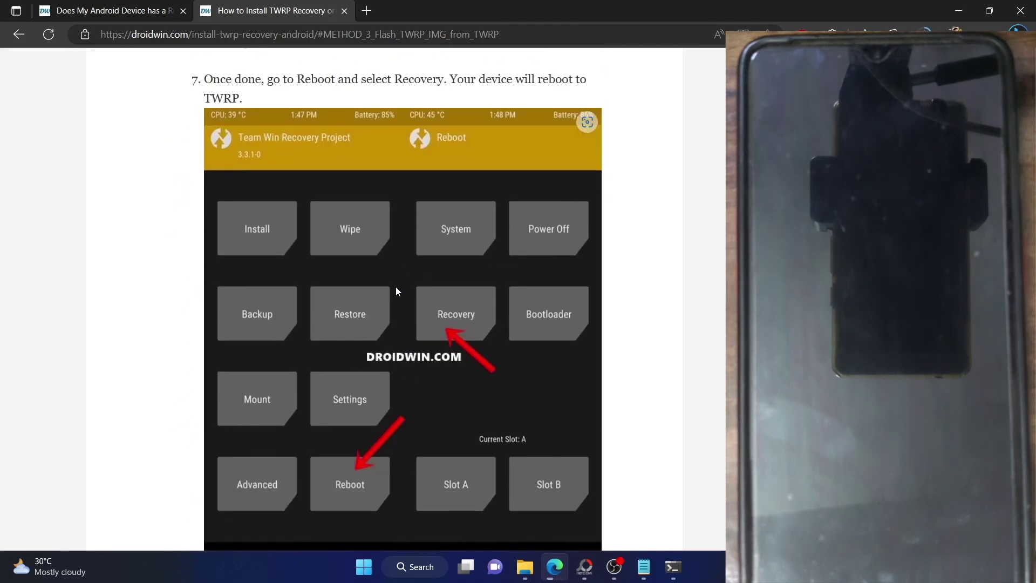
scroll(396, 292, "up", 10)
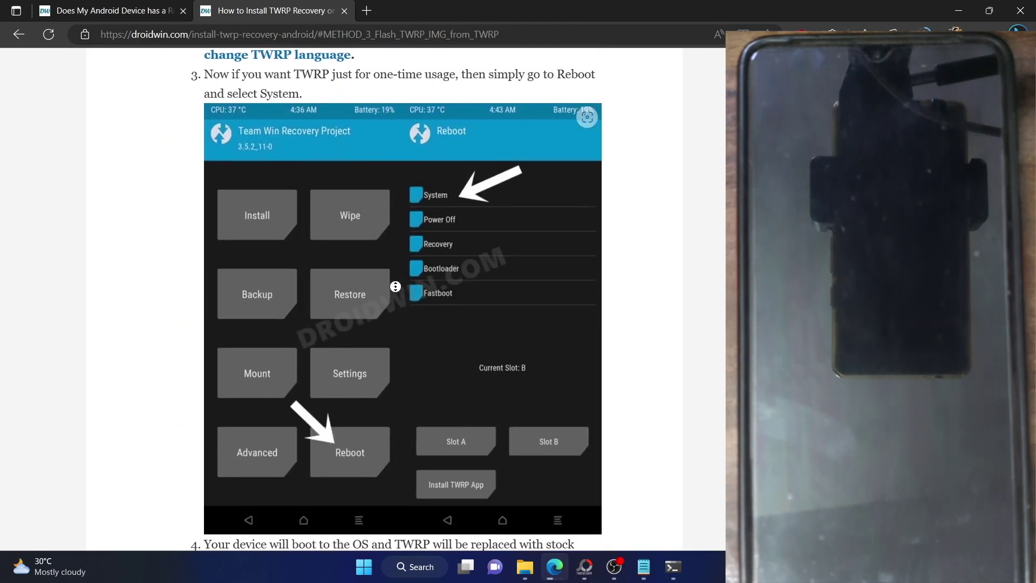
scroll(396, 286, "up", 10)
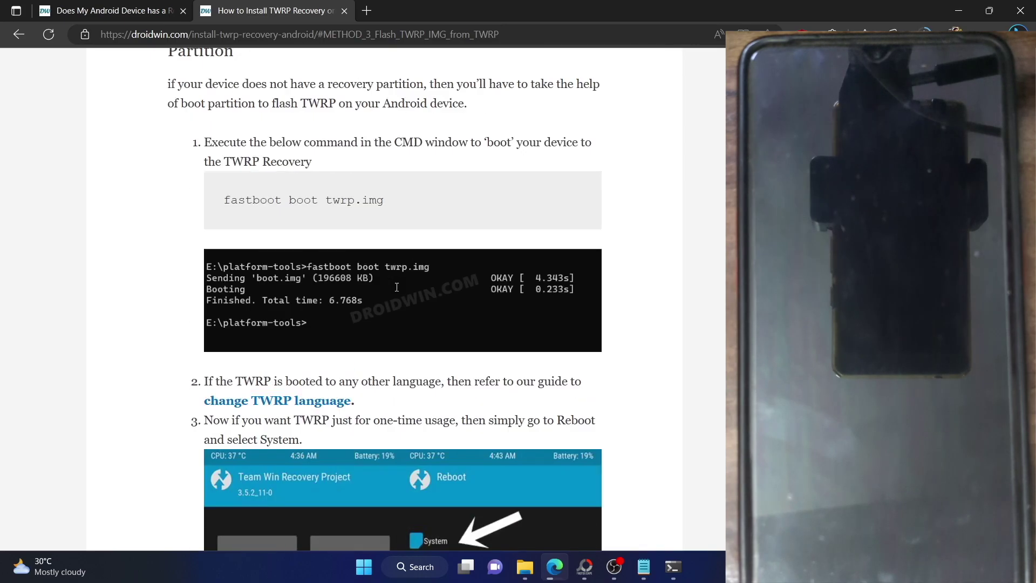
scroll(396, 287, "up", 3)
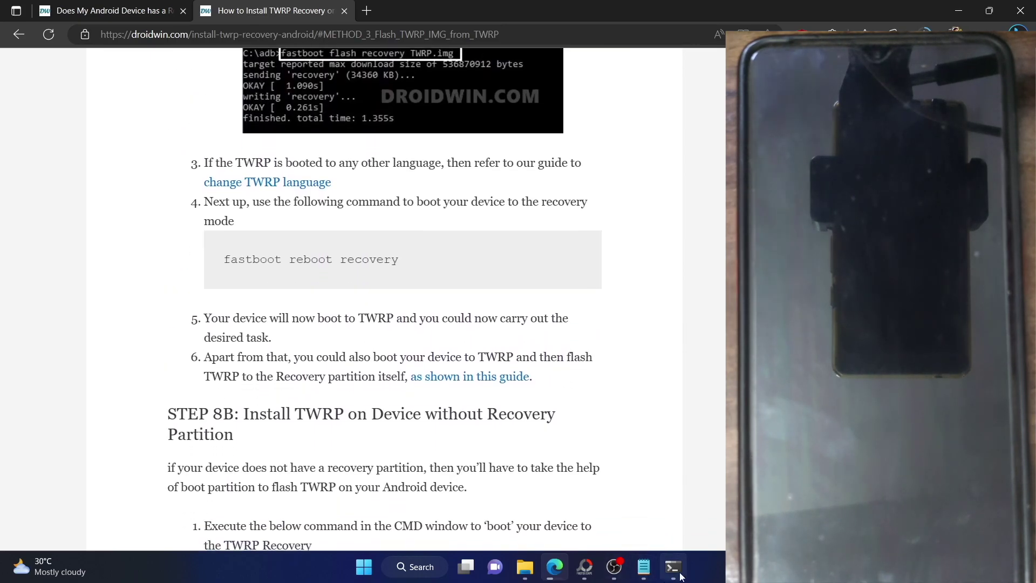
- Review the OnePlus7T partition listing, minimize Command Prompt, and open E:\platform-tools
left_click(680, 575)
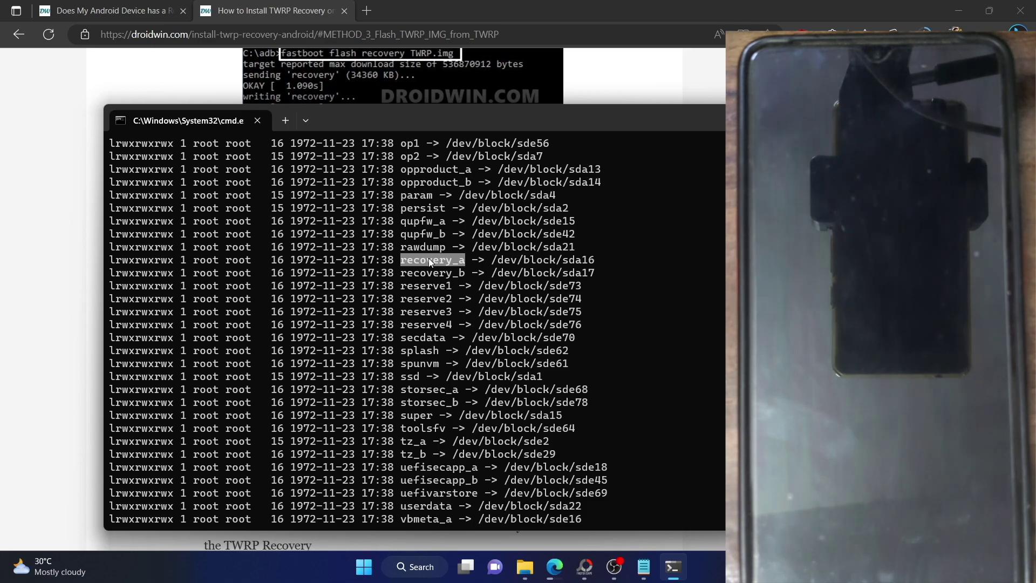
scroll(603, 291, "down", 3)
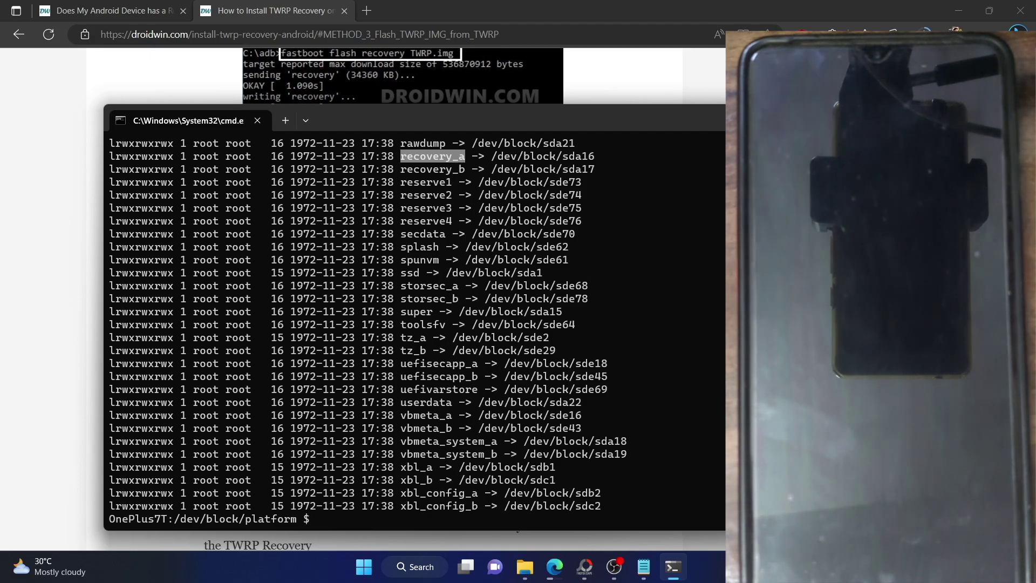
key("super+Down")
left_click(515, 572)
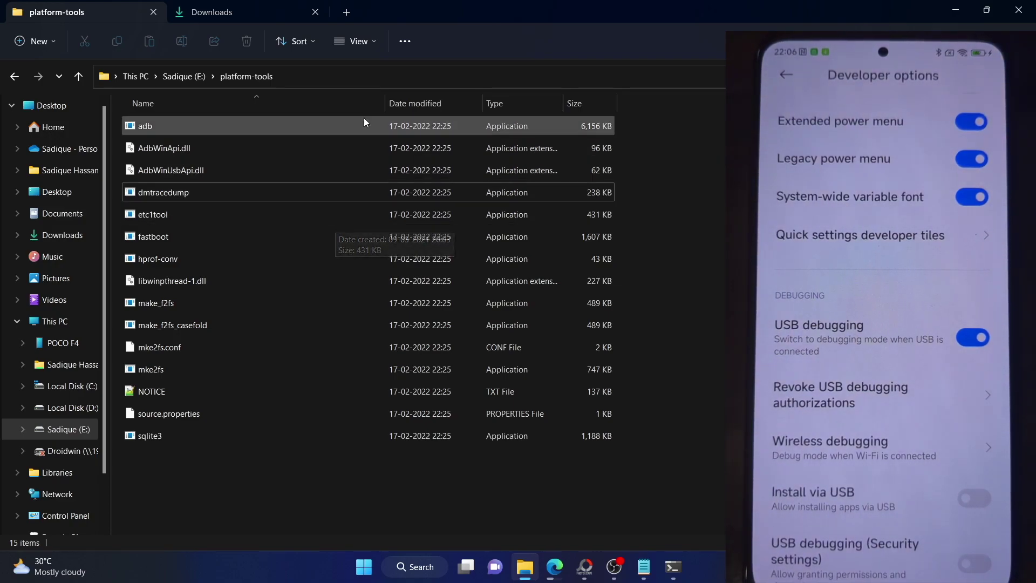
- Open a new Command Prompt in platform-tools and run adb devices, showing one attached device
left_click(358, 86)
type("cmd")
key("Return")
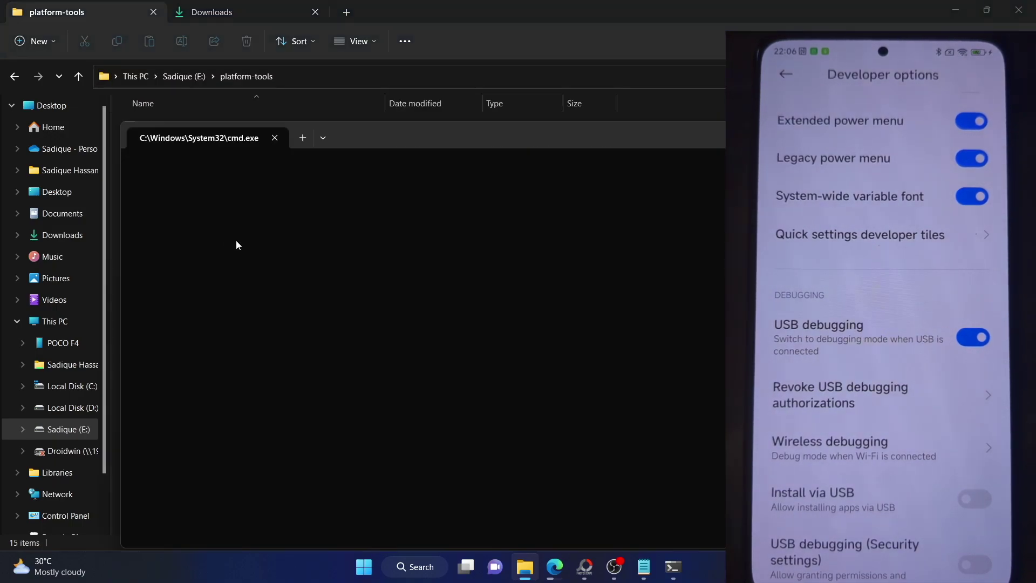
type("adb devices")
key("Return")
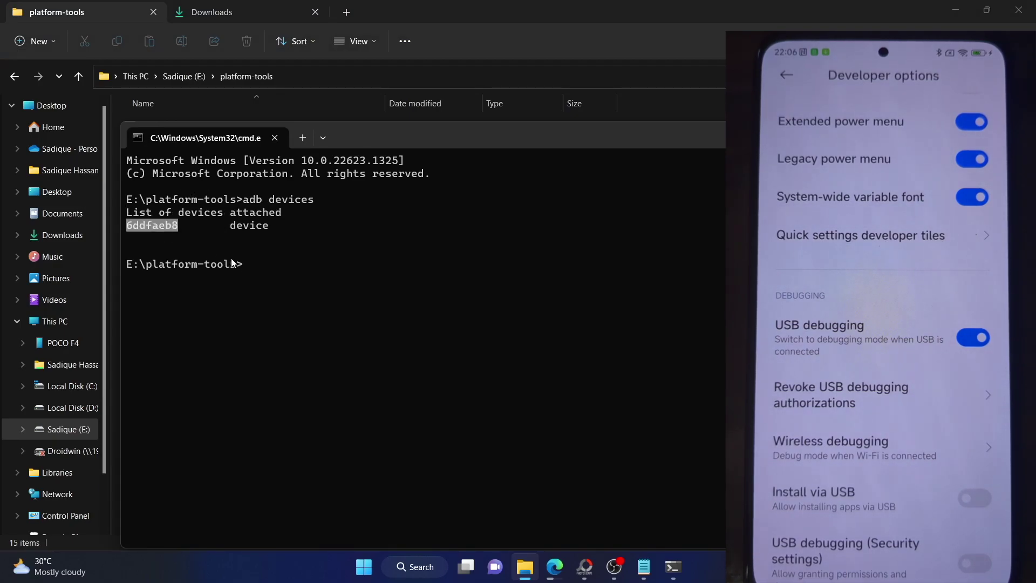
left_click(271, 267)
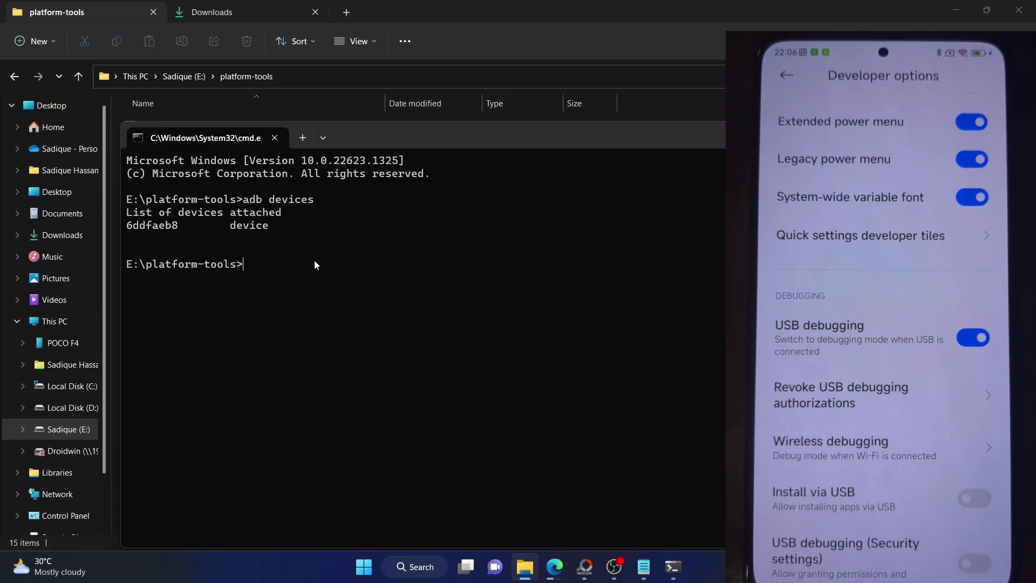
- Start an adb shell on munch, glance at the earlier listing window, then return to Edge
type("adb shell")
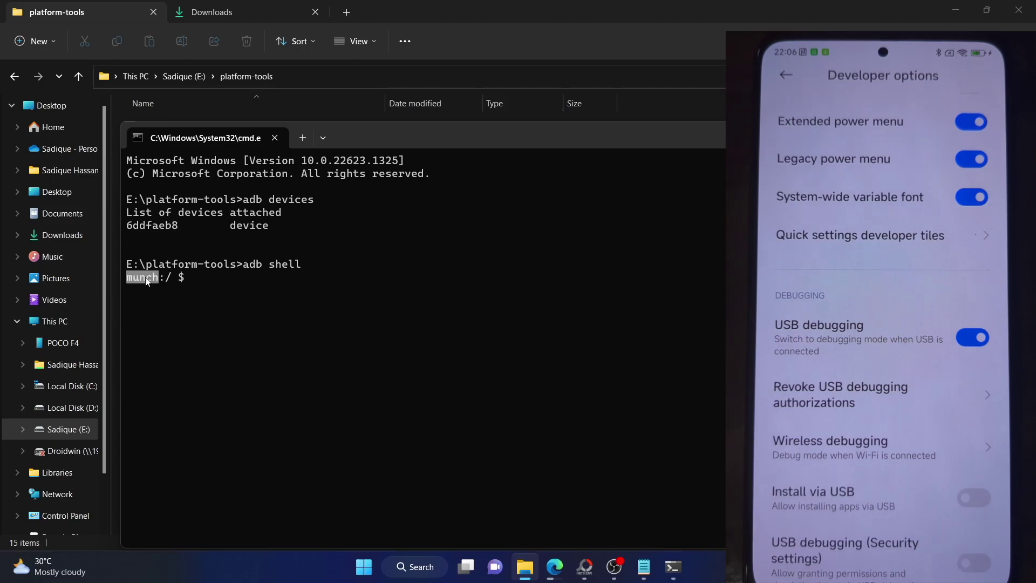
left_click(353, 363)
mouse_move(676, 570)
left_click(644, 506)
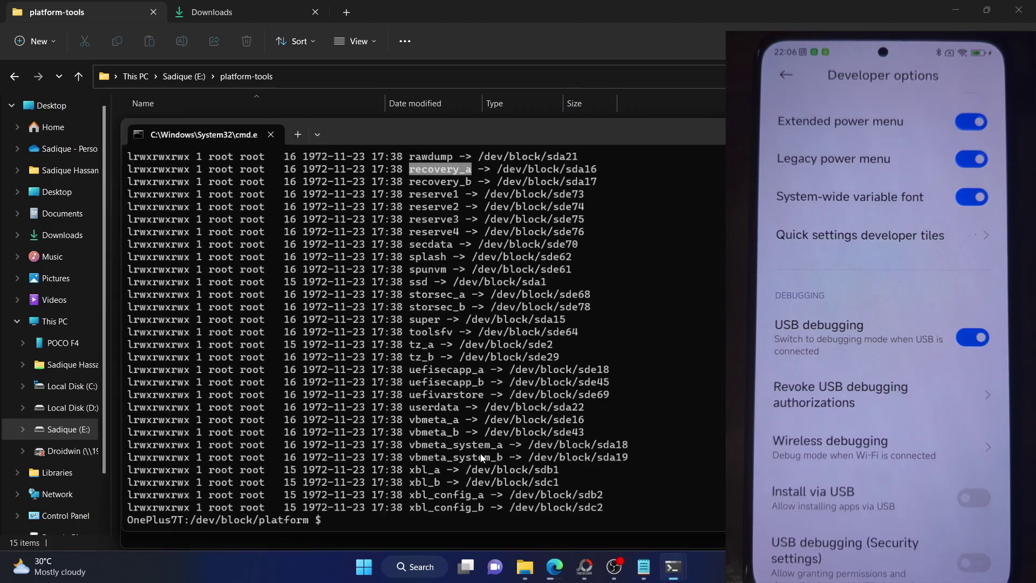
left_click(142, 519)
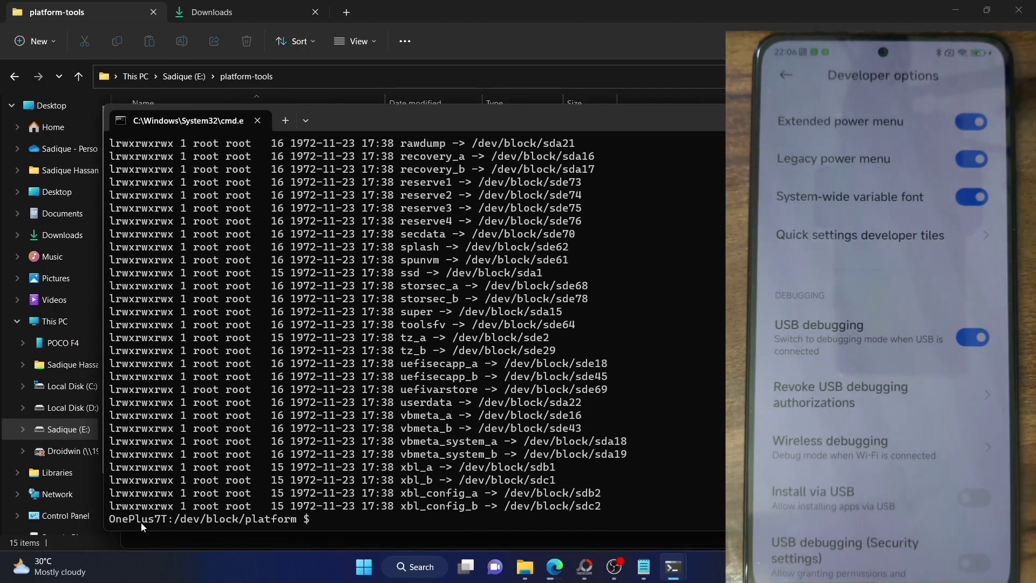
key("alt+Tab")
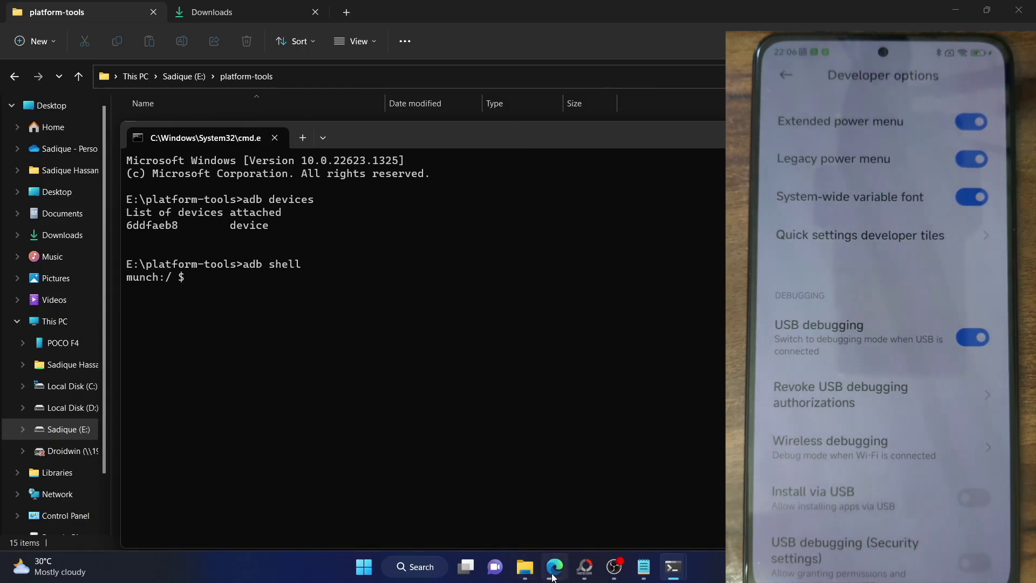
key("alt+Tab")
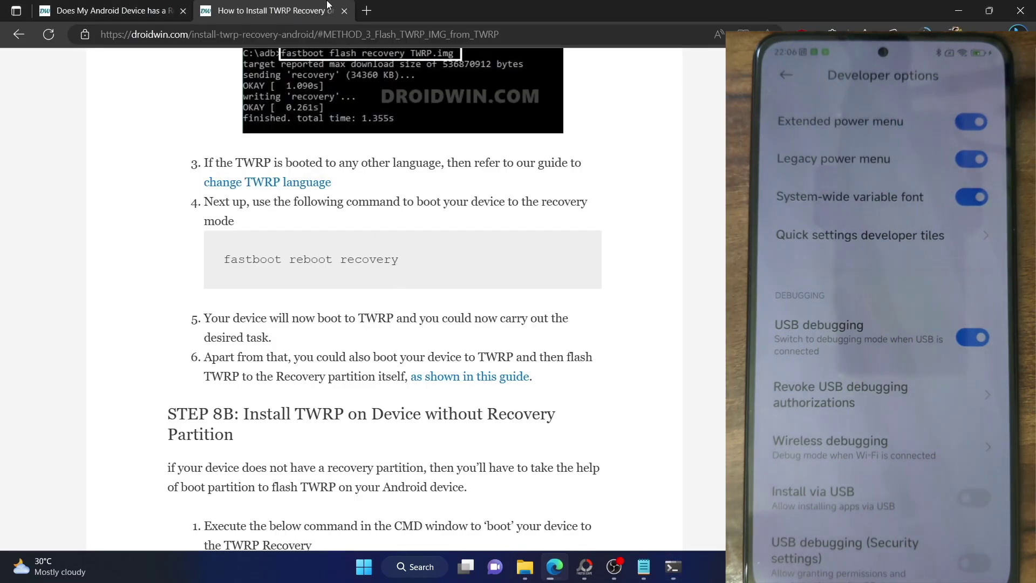
- Copy cd /dev/block/platform from the article and run it in the munch shell
left_click(86, 17)
triple_click(309, 339)
key("super+c")
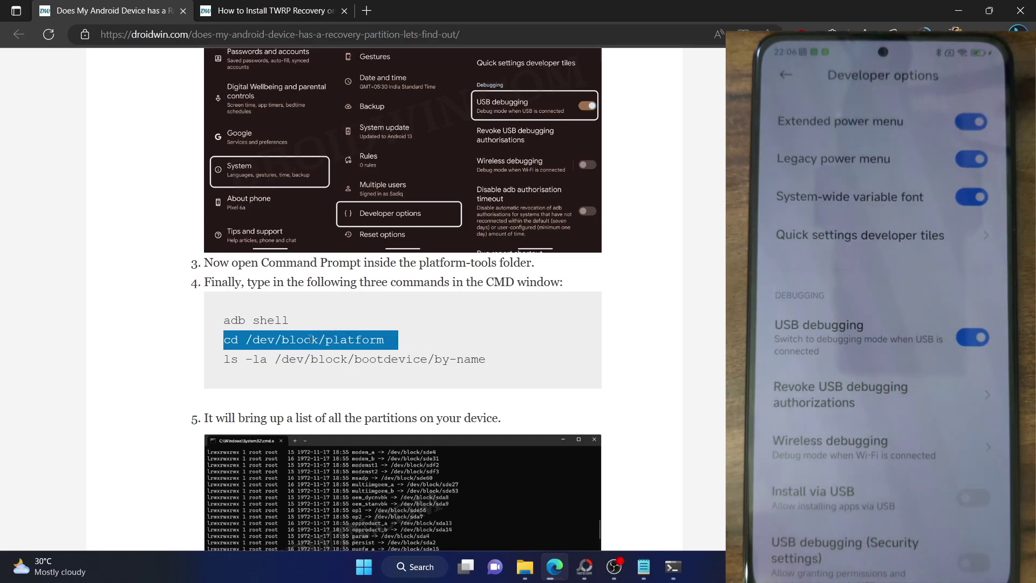
mouse_move(672, 566)
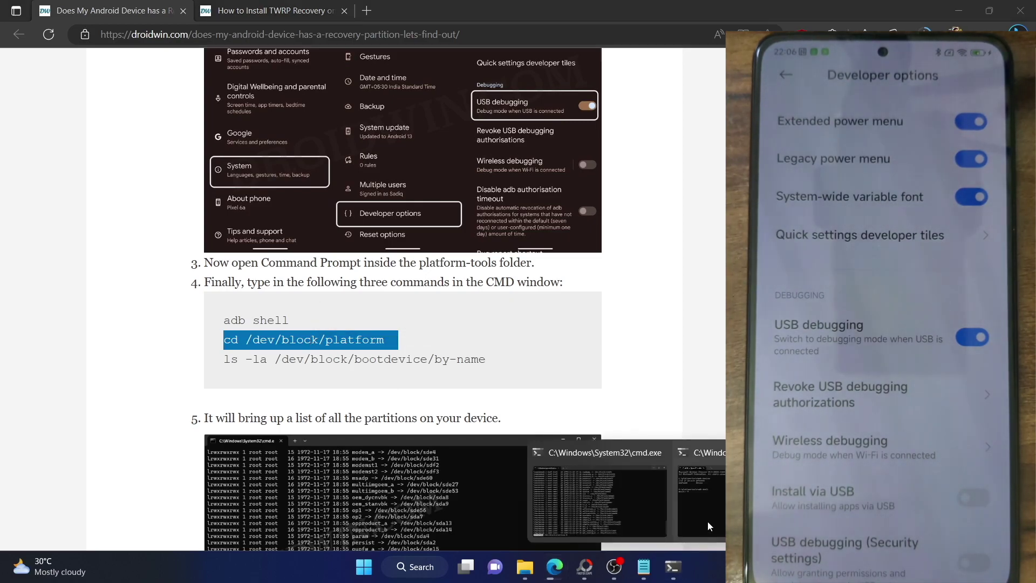
left_click(707, 521)
right_click(555, 335)
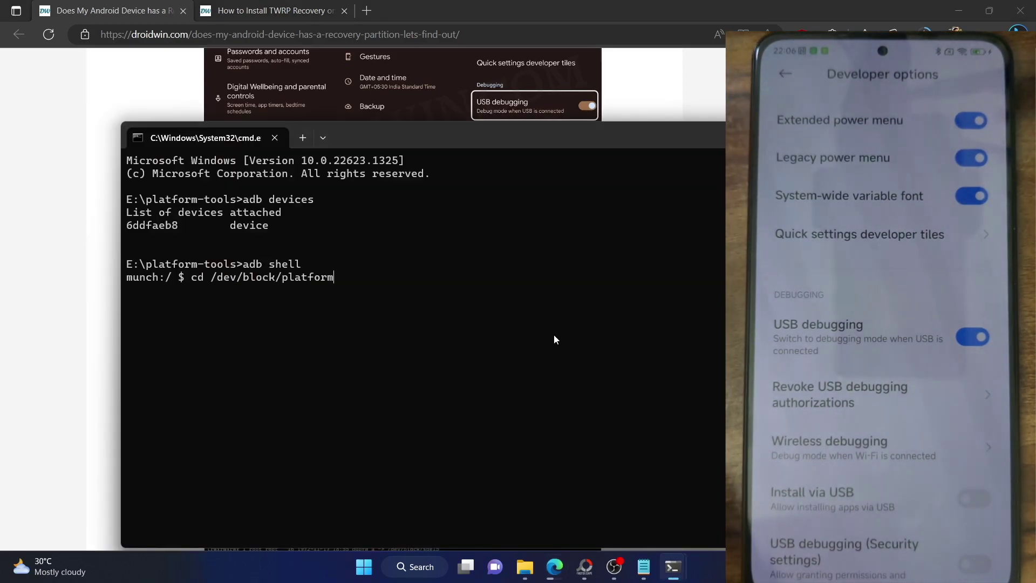
key("Return")
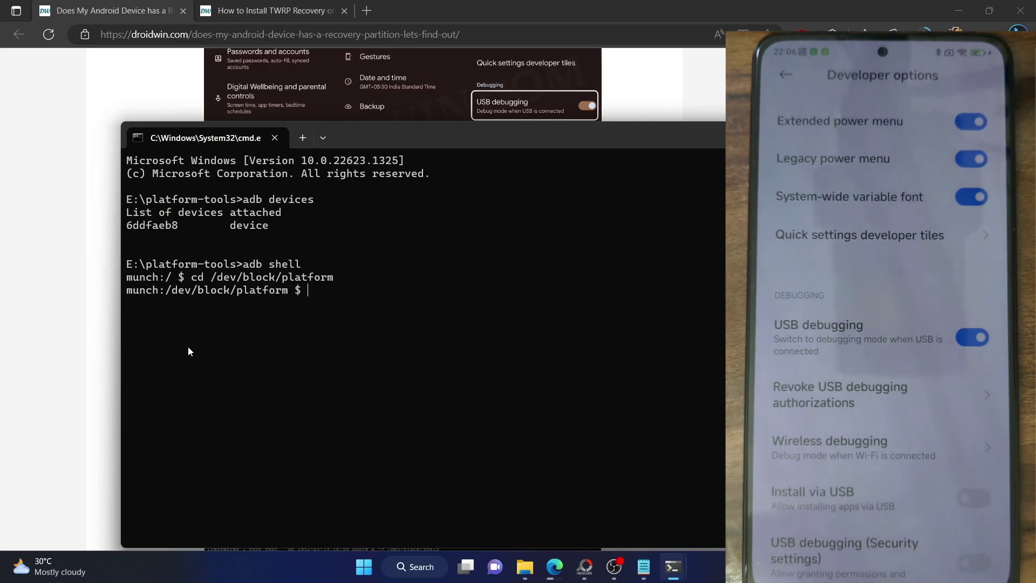
- Run ls -la /dev/block/bootdevice/by-name and confirm rescue appears with no recovery entry
key("alt+Tab")
left_click(284, 371)
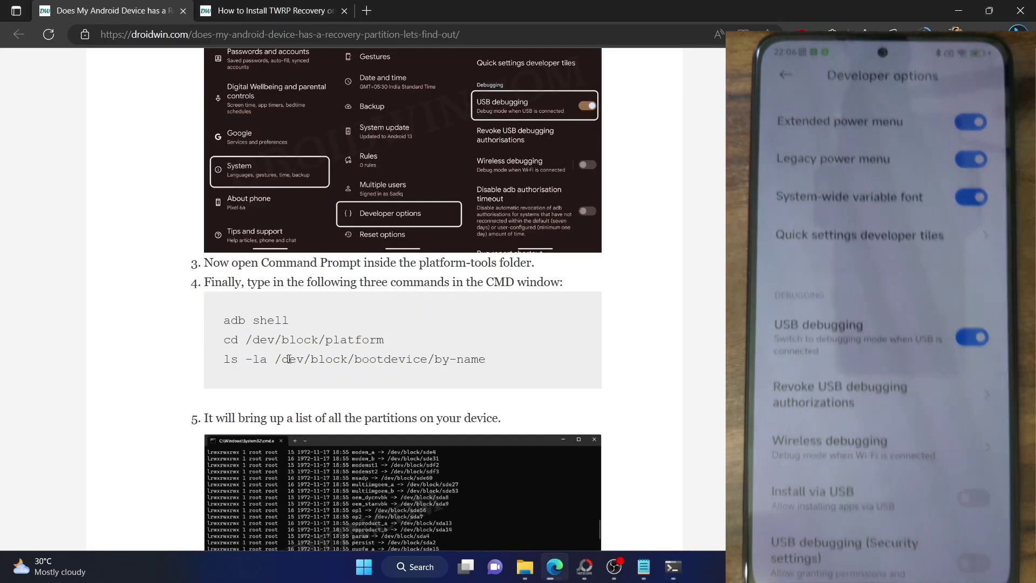
triple_click(344, 360)
key("super+c")
mouse_move(673, 567)
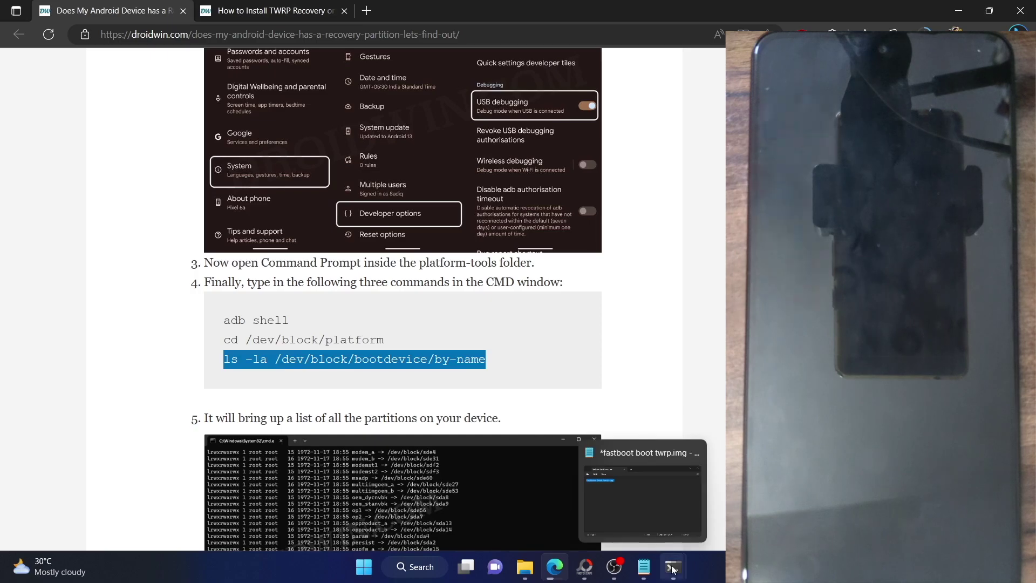
left_click(647, 499)
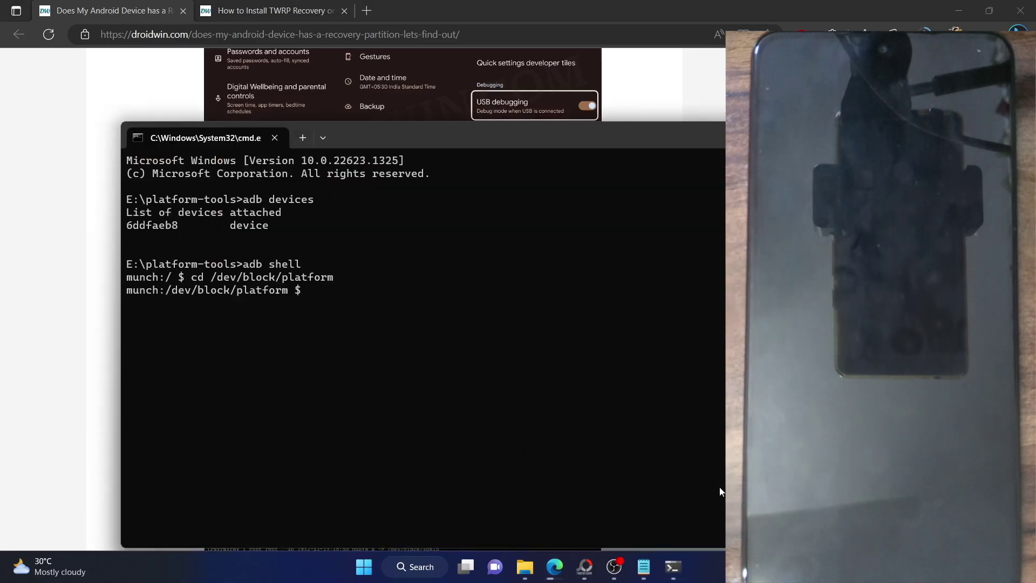
right_click(484, 314)
key("Return")
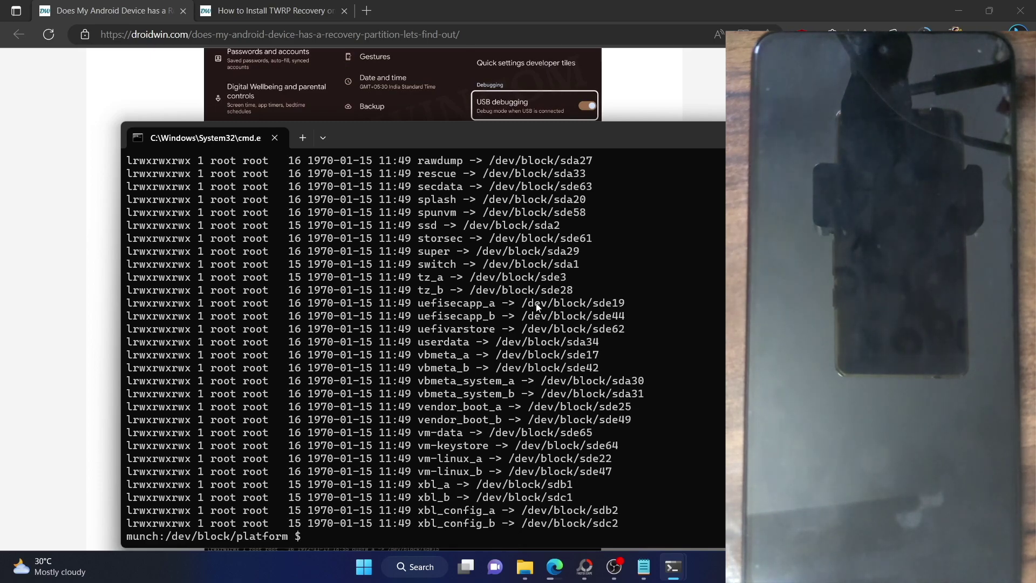
scroll(504, 347, "up", 3)
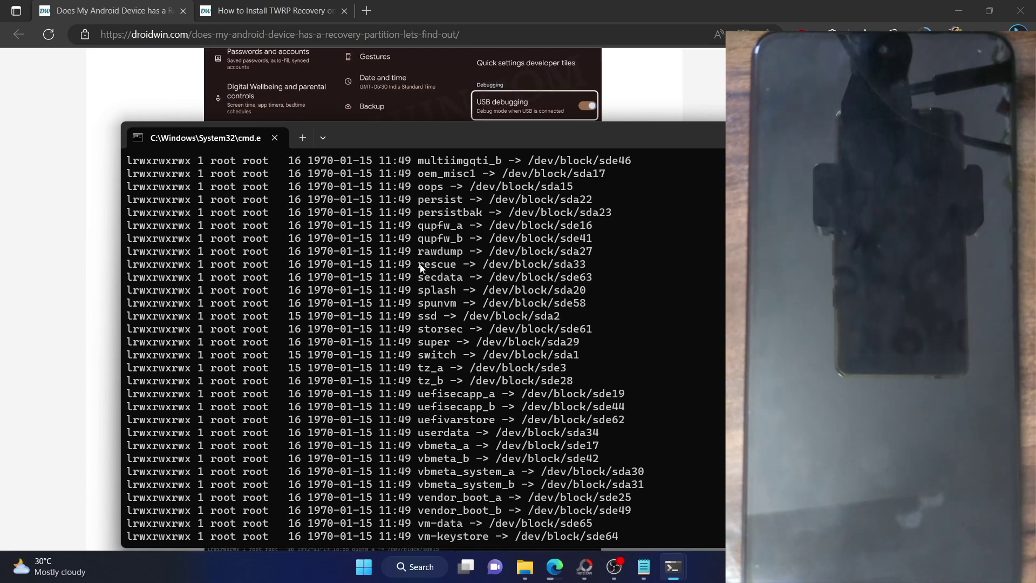
left_click_drag(419, 264, 481, 260)
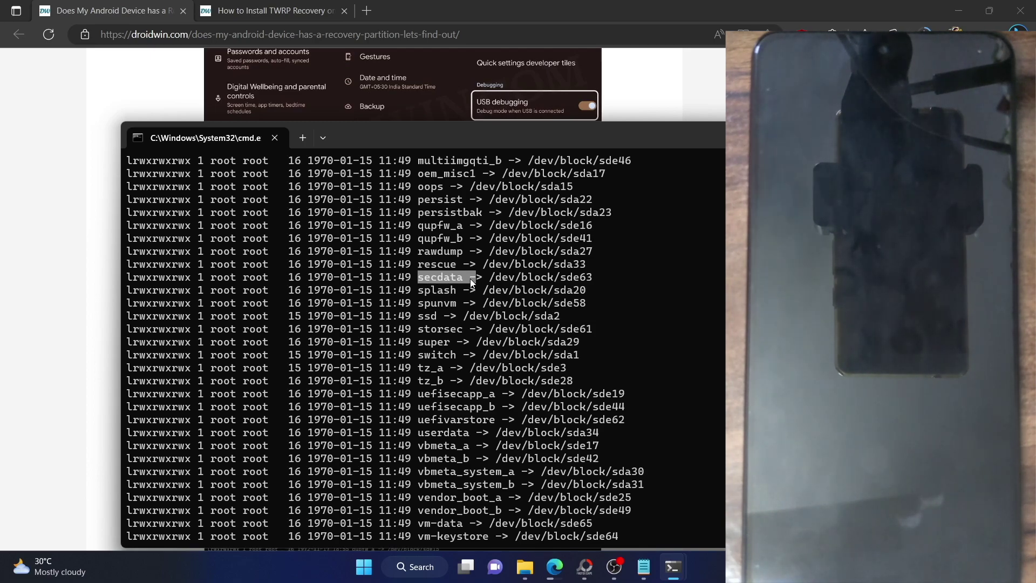
left_click(323, 24)
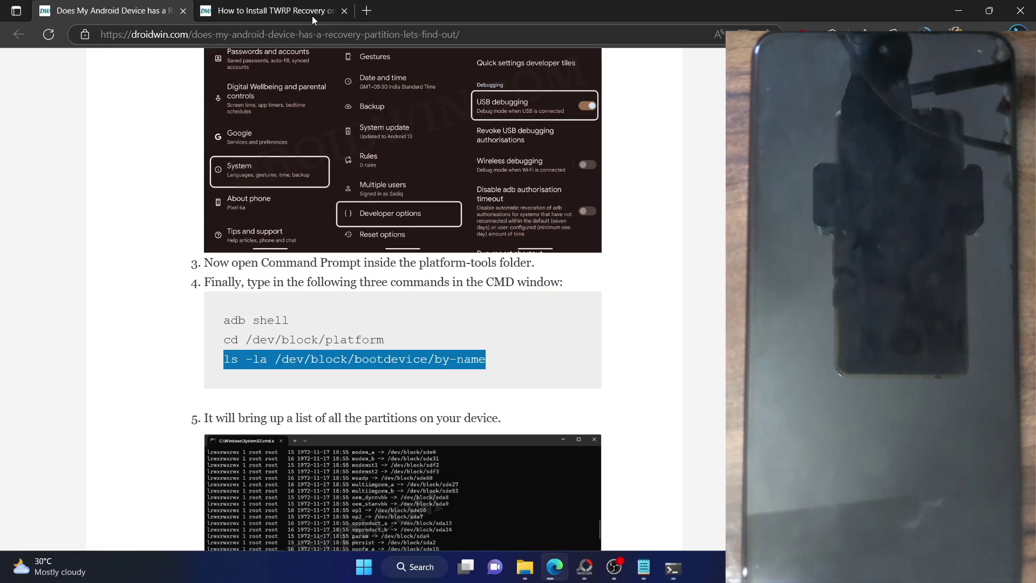
- Switch to the TWRP installation guide and select the fastboot flash recovery command line
left_click(281, 10)
scroll(279, 192, "up", 7)
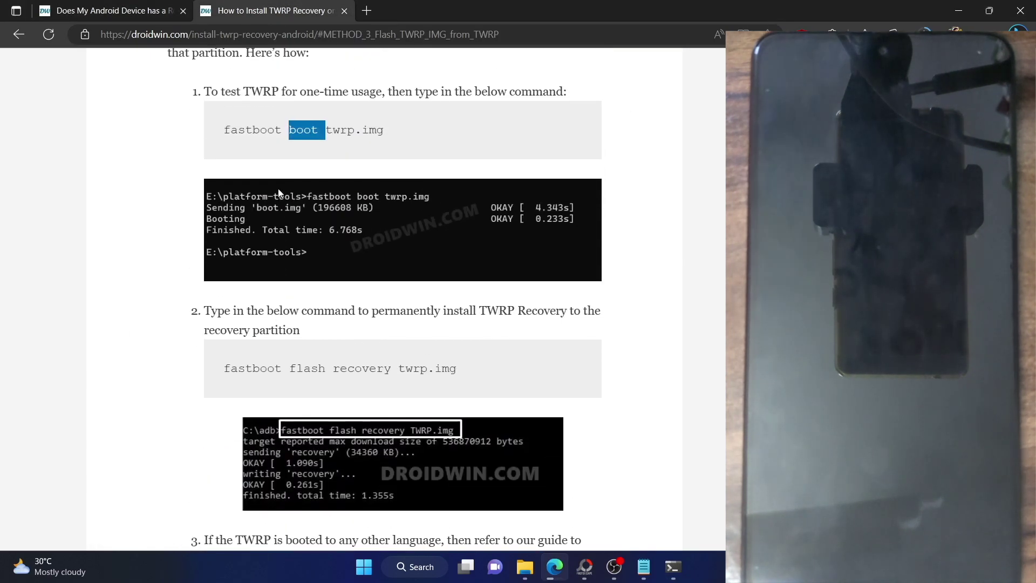
triple_click(370, 368)
triple_click(365, 374)
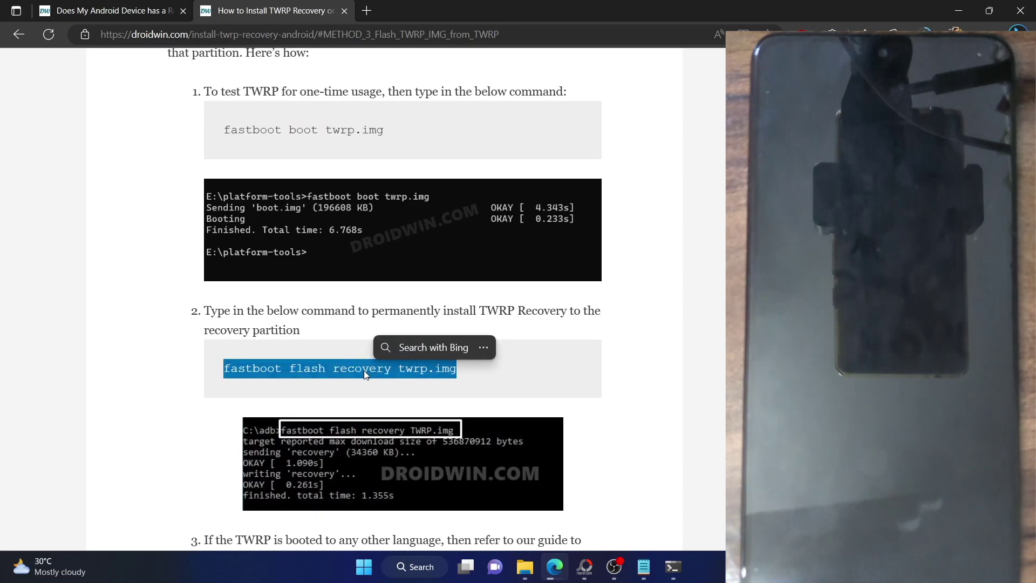
triple_click(363, 373)
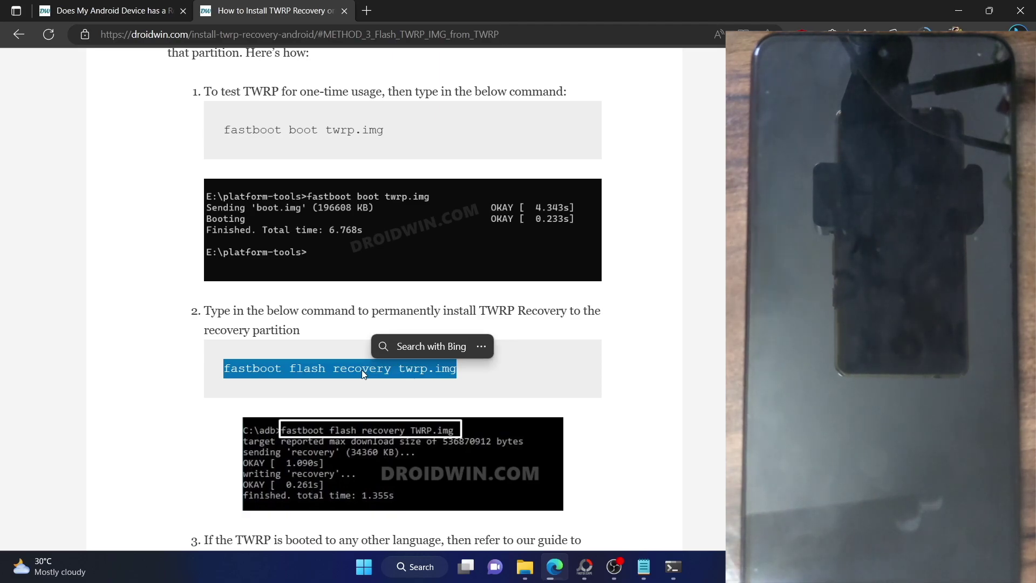
- Scroll down and select the whole fastboot boot twrp.img command, then copy it
scroll(431, 424, "down", 3)
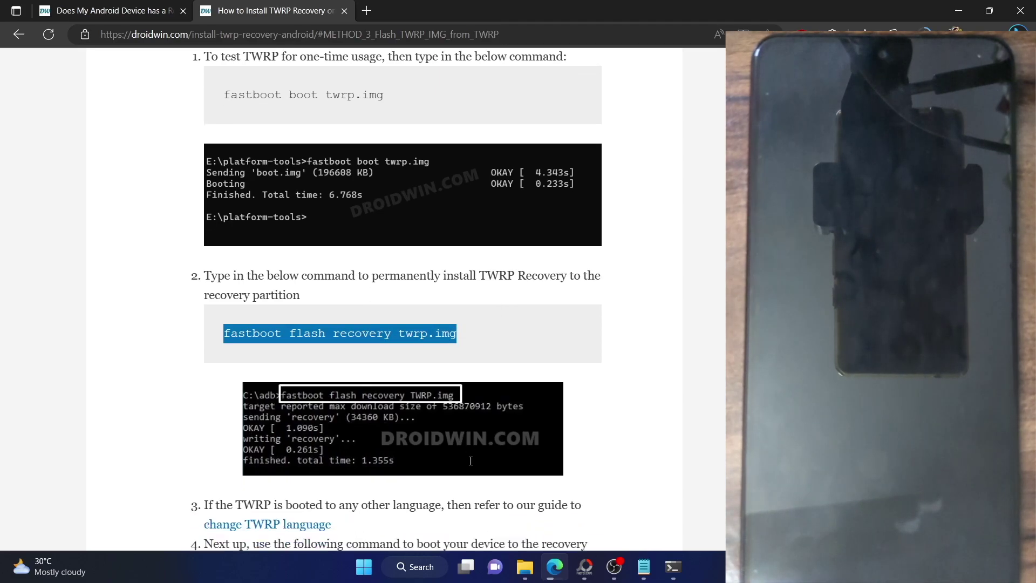
scroll(432, 423, "down", 7)
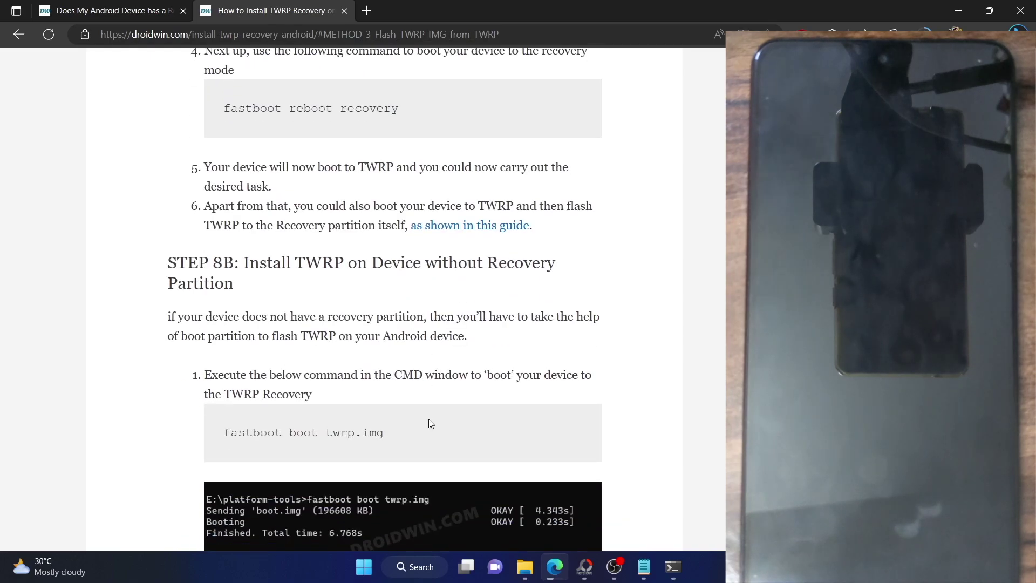
scroll(430, 422, "down", 1)
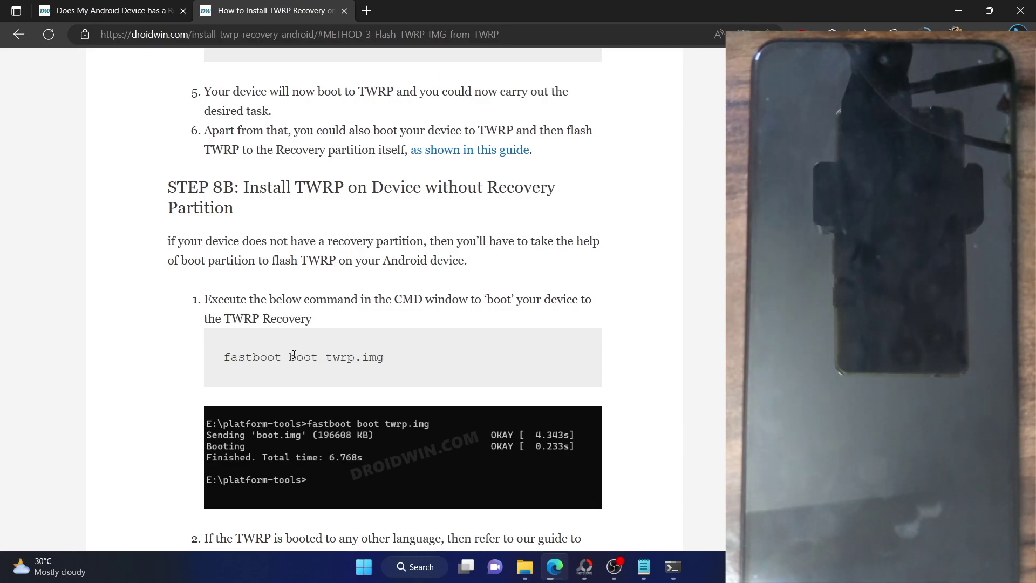
triple_click(294, 356)
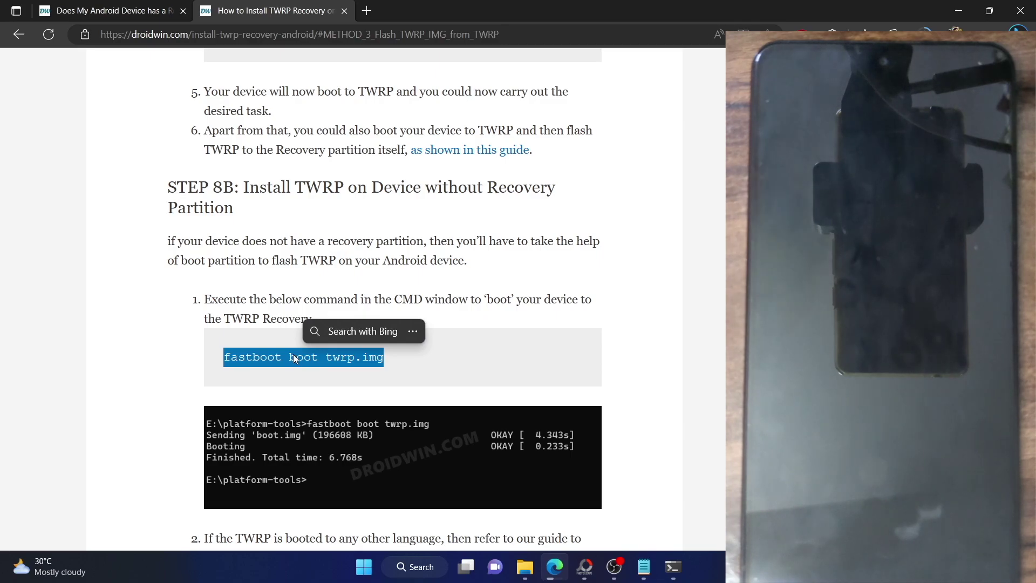
key("ctrl+c")
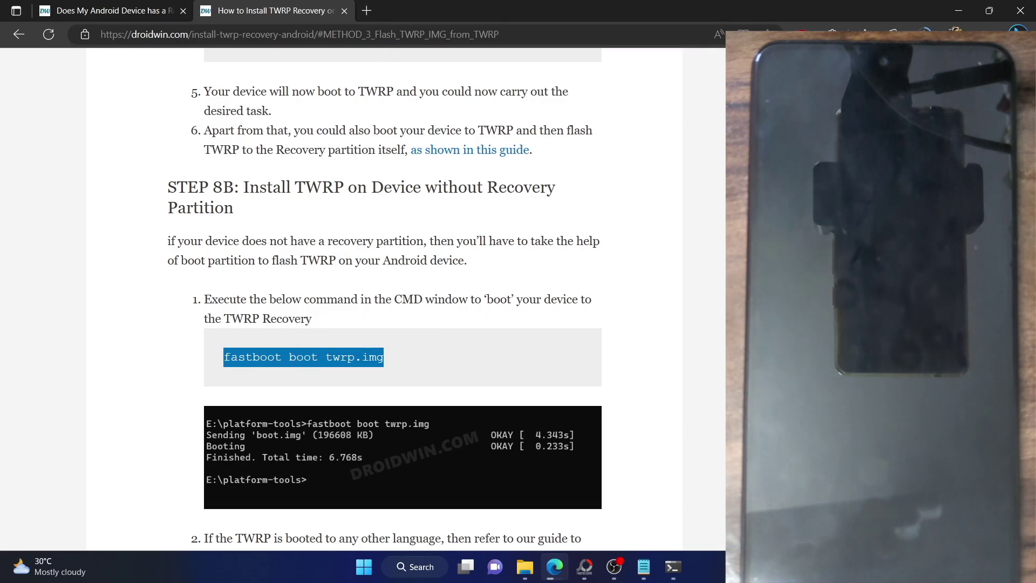
- Jump to the guide's STEP 8B section and reselect the fastboot boot twrp.img command
scroll(403, 297, "up", 15)
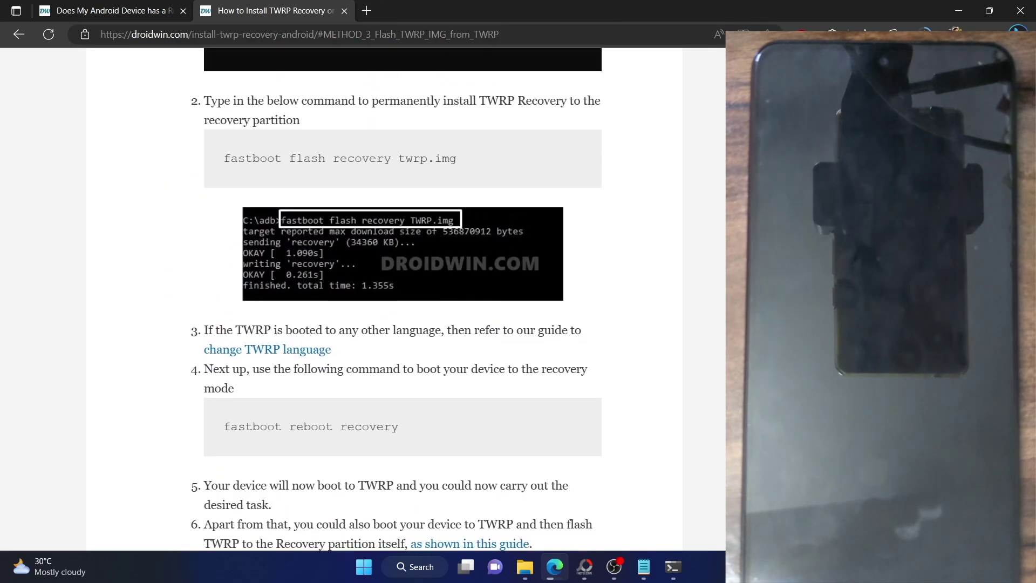
scroll(385, 297, "up", 15)
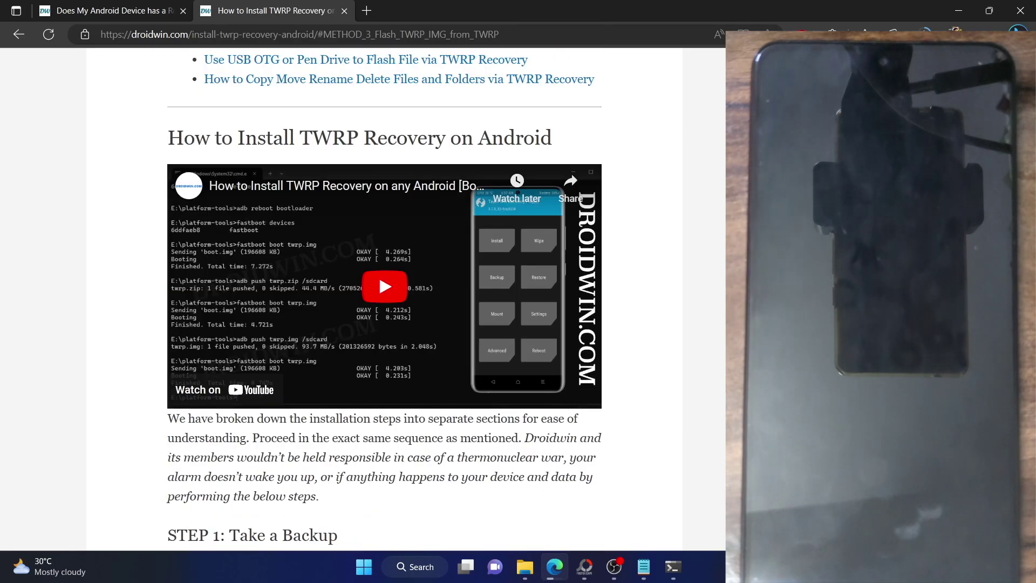
scroll(460, 285, "up", 8)
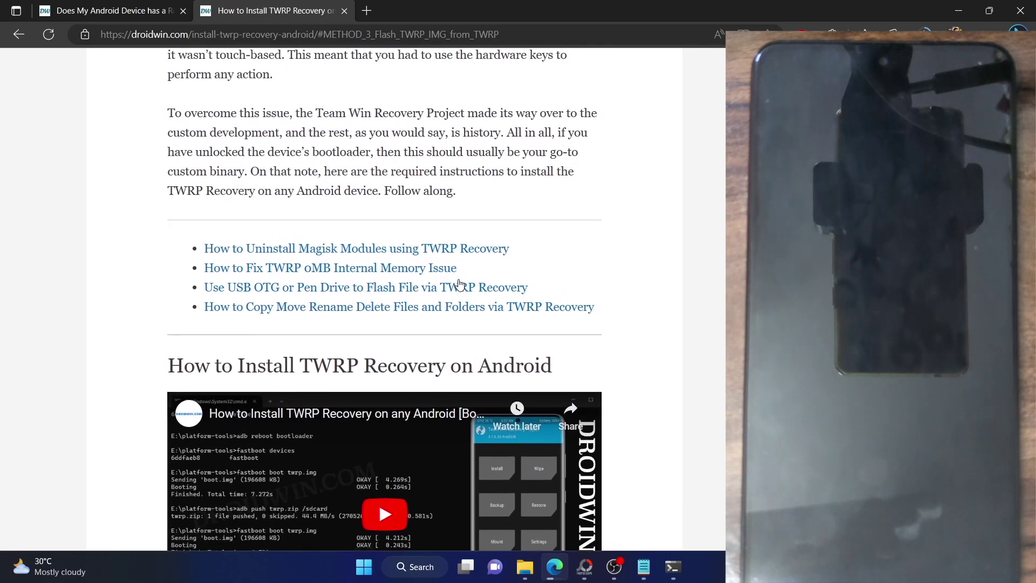
scroll(460, 285, "up", 15)
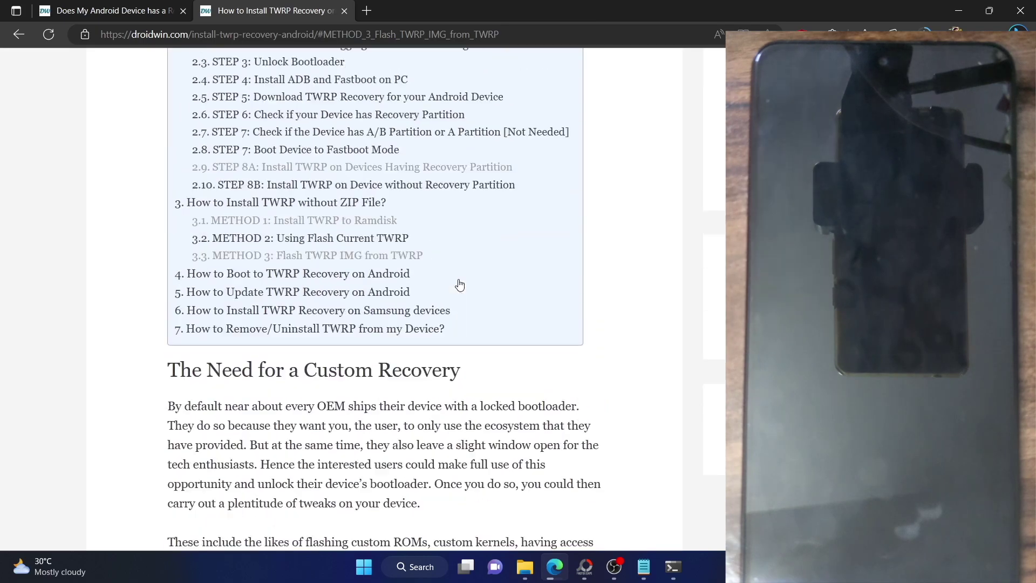
left_click(453, 292)
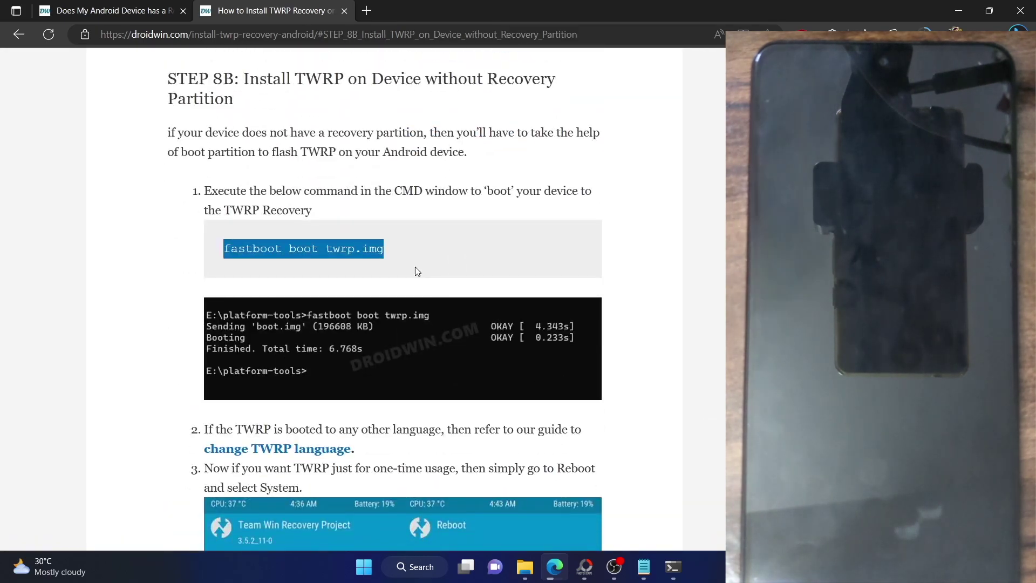
left_click(406, 243)
triple_click(298, 248)
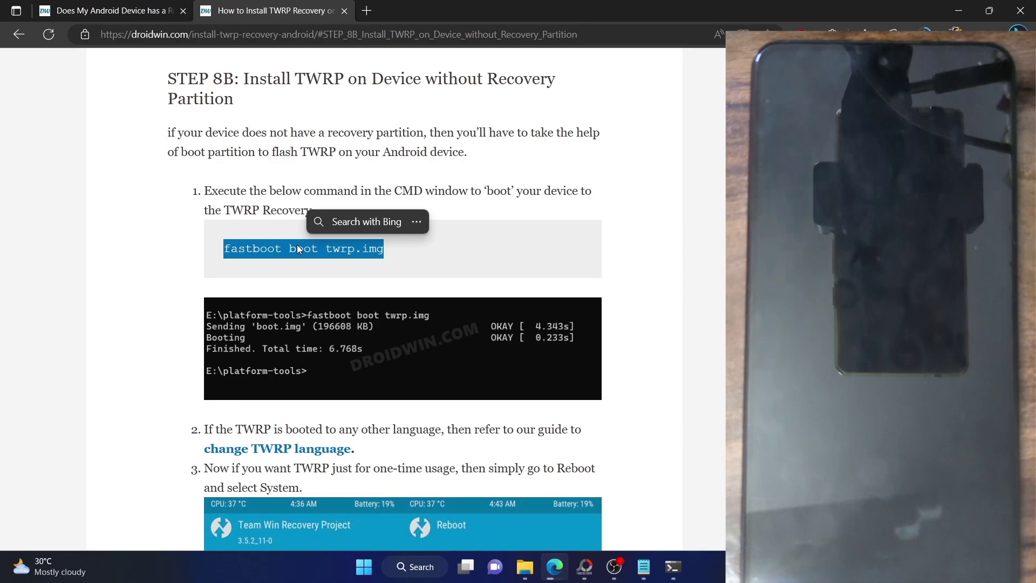
- Scroll down to step 6, which covers flashing twrp.zip from TWRP's Install screen
scroll(299, 249, "down", 3)
scroll(298, 249, "down", 8)
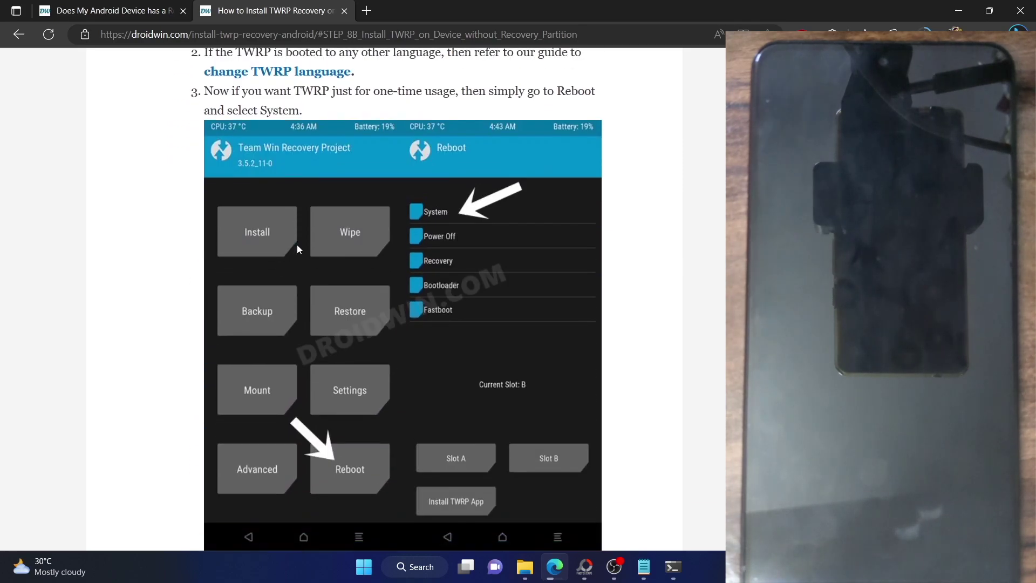
scroll(298, 248, "down", 3)
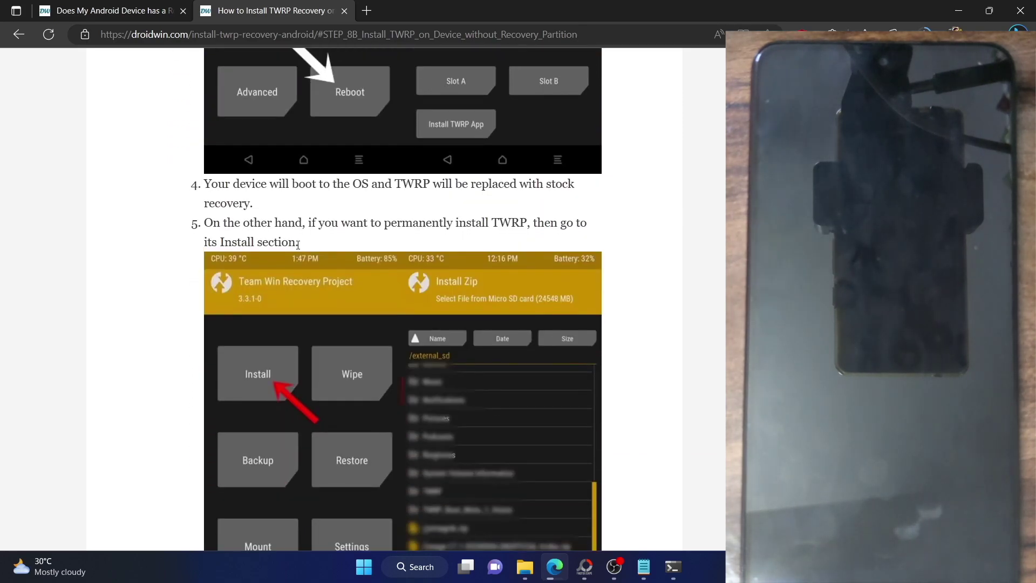
scroll(298, 246, "down", 2)
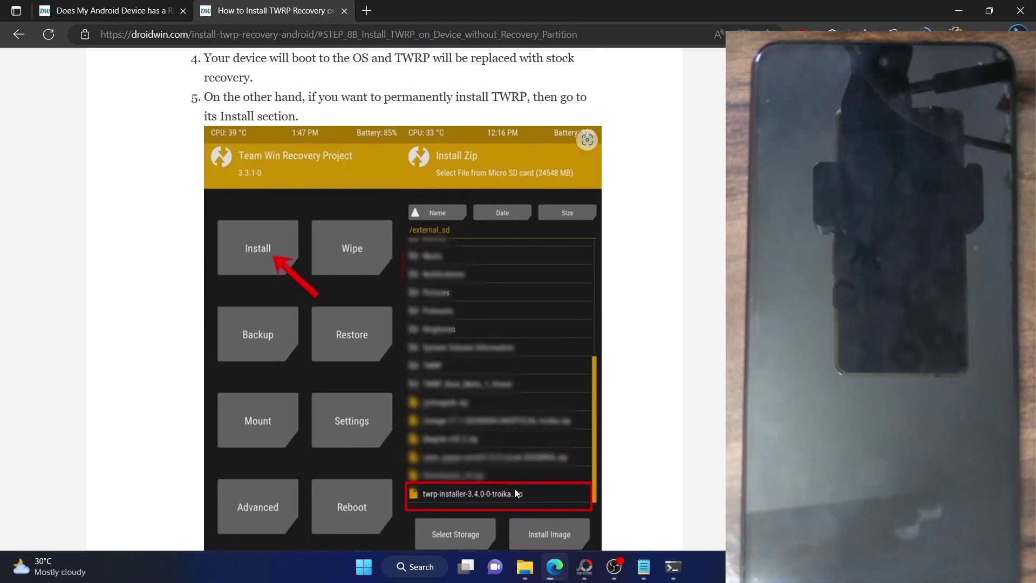
scroll(515, 489, "down", 1)
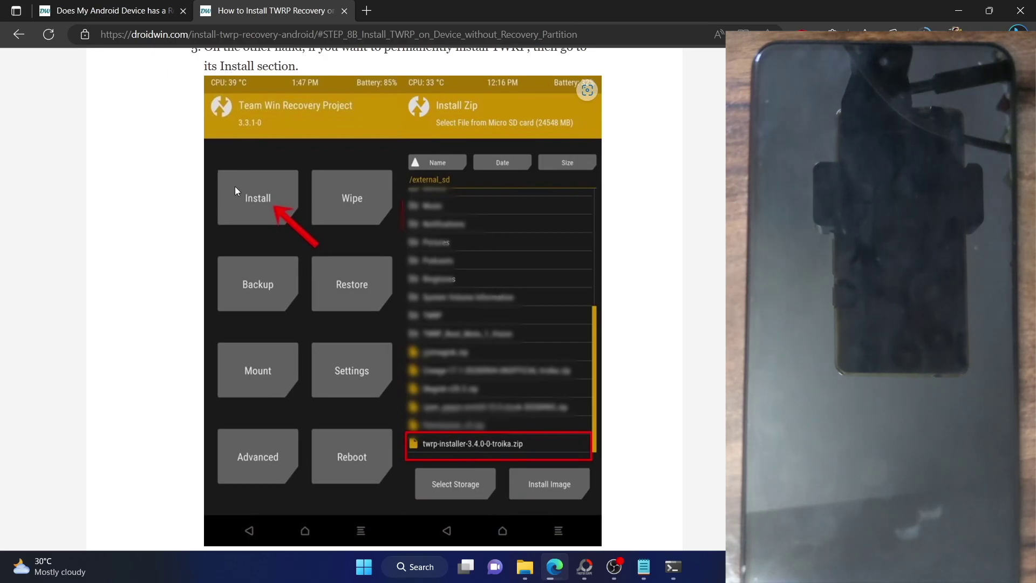
scroll(484, 387, "down", 4)
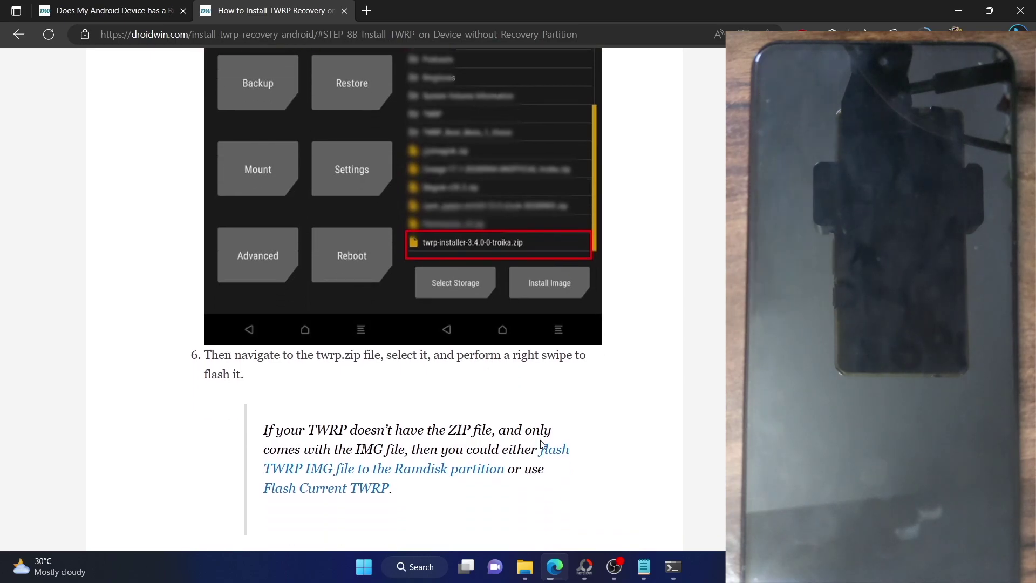
- Follow the Ramdisk partition link and scroll down to METHOD 2: Using Flash Current TWRP
left_click(556, 457)
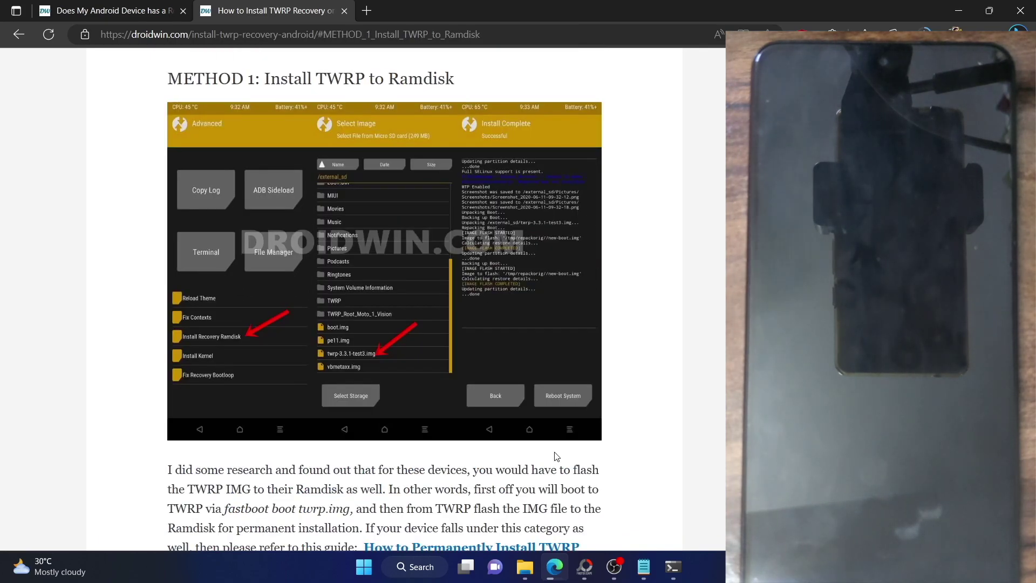
scroll(348, 224, "up", 1)
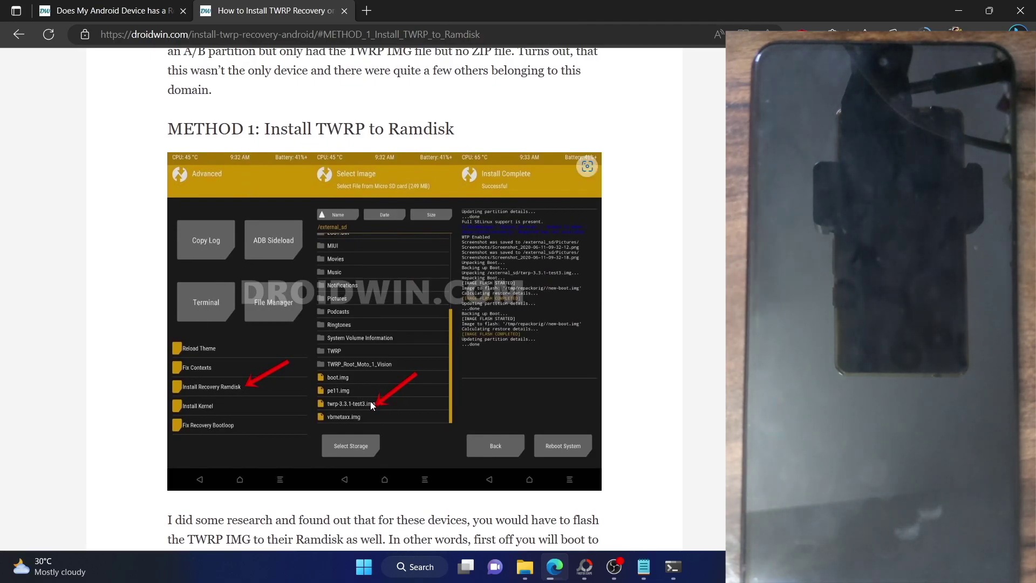
scroll(380, 403, "down", 7)
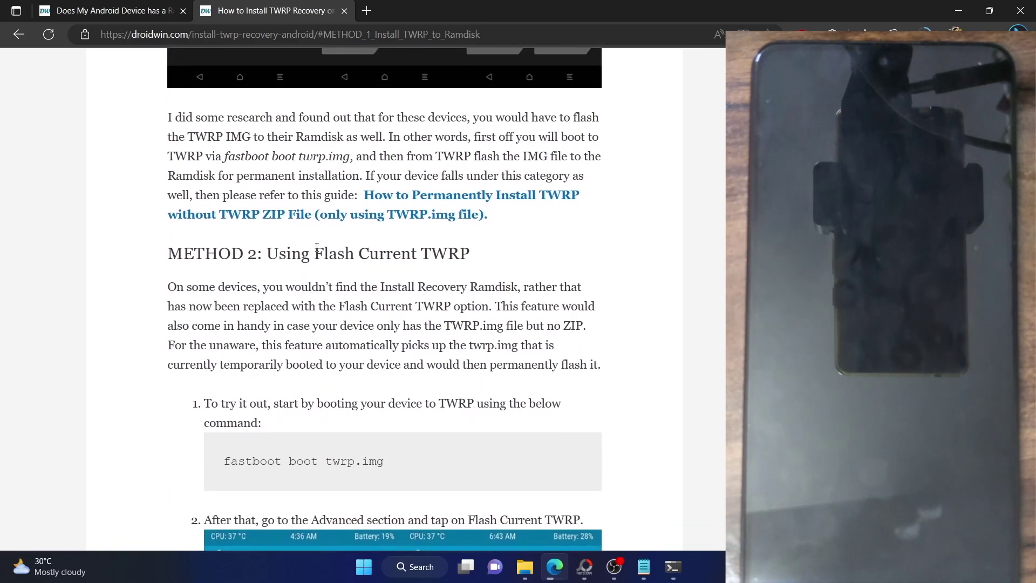
left_click_drag(317, 247, 489, 252)
scroll(494, 251, "down", 4)
scroll(497, 253, "down", 4)
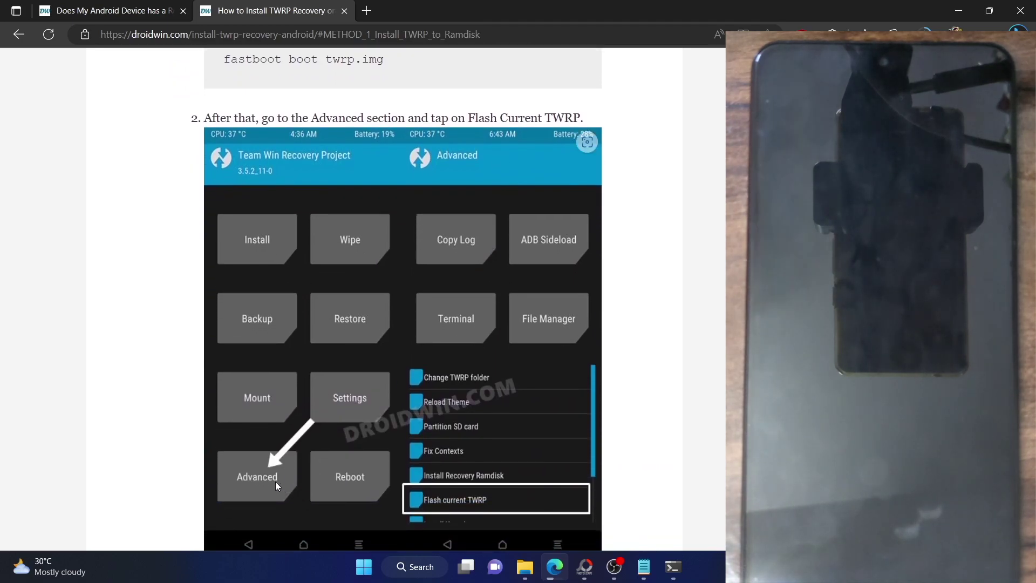
scroll(445, 429, "down", 2)
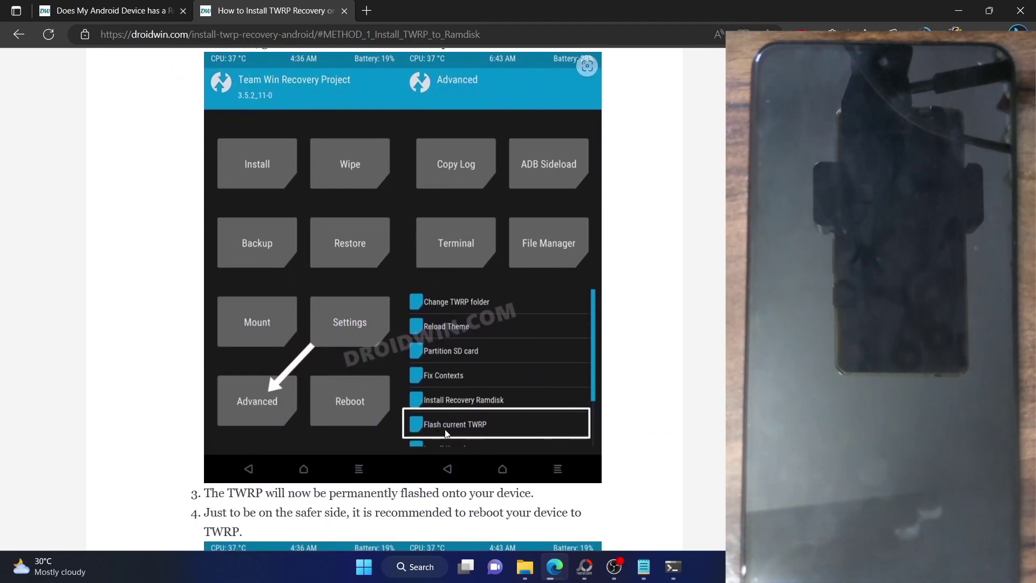
scroll(445, 429, "down", 1)
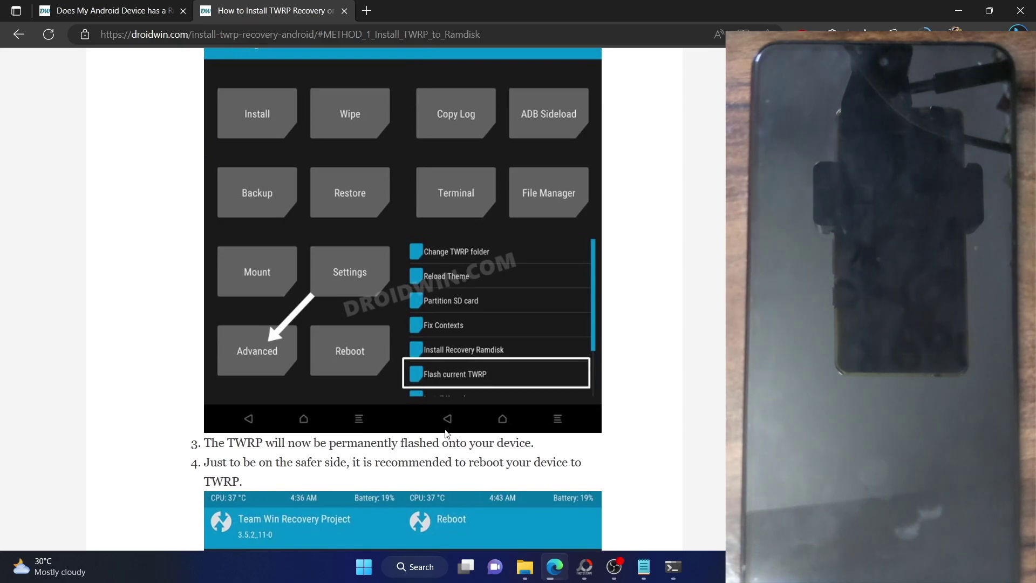
scroll(446, 432, "up", 8)
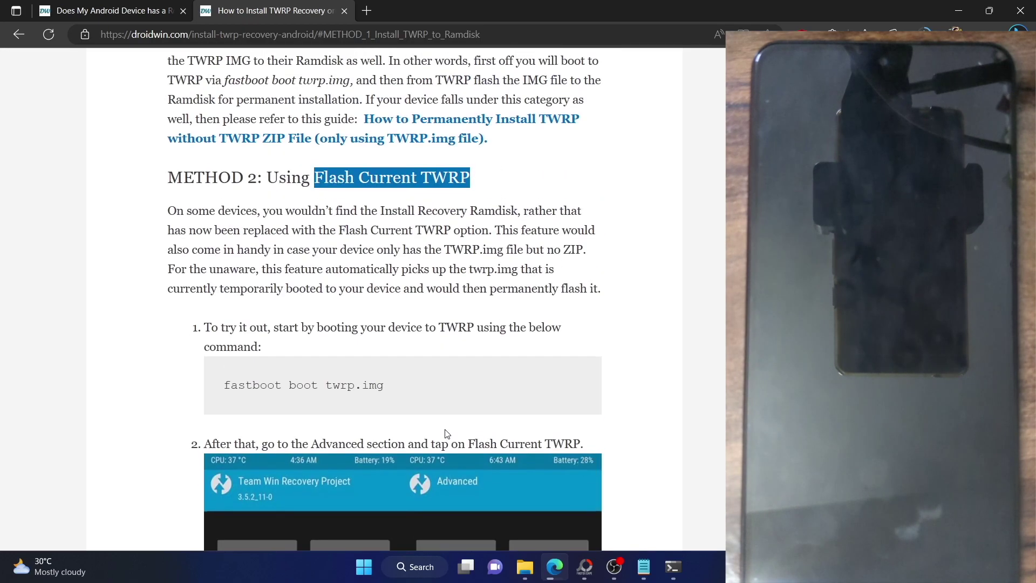
scroll(447, 433, "up", 4)
scroll(446, 433, "down", 3)
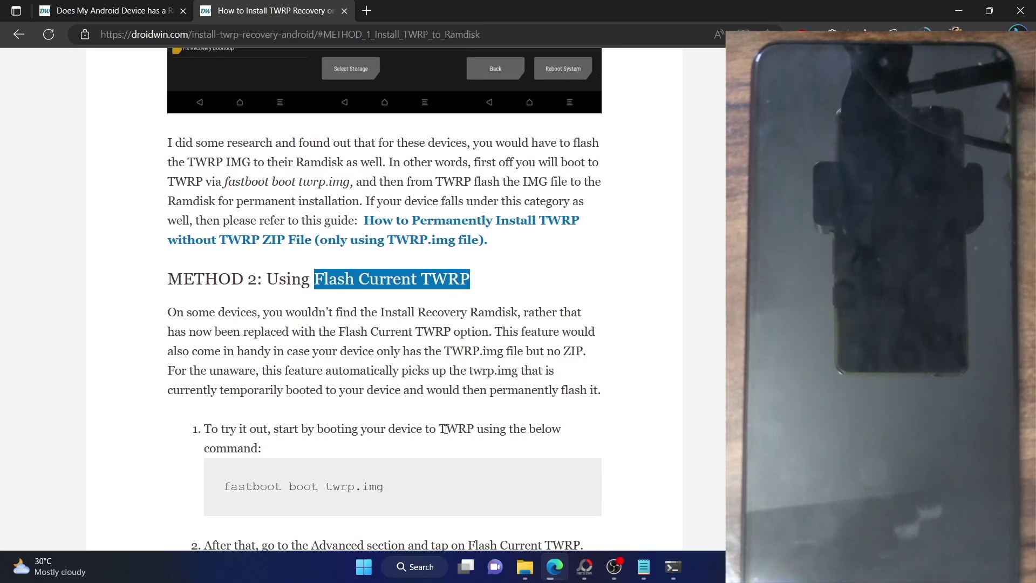
- Select the fastboot boot twrp.img command, then highlight the word boot within it
triple_click(345, 494)
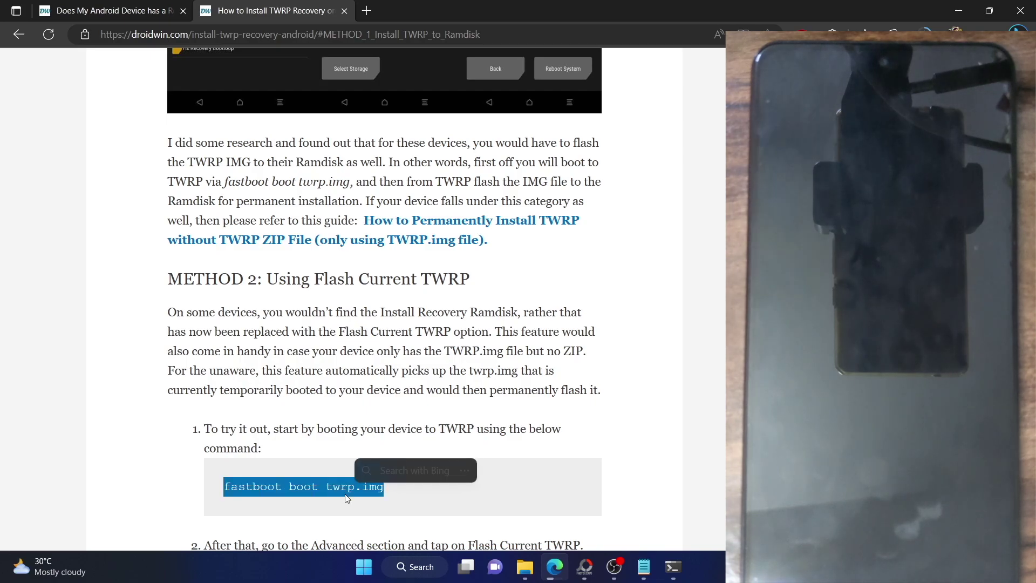
double_click(302, 487)
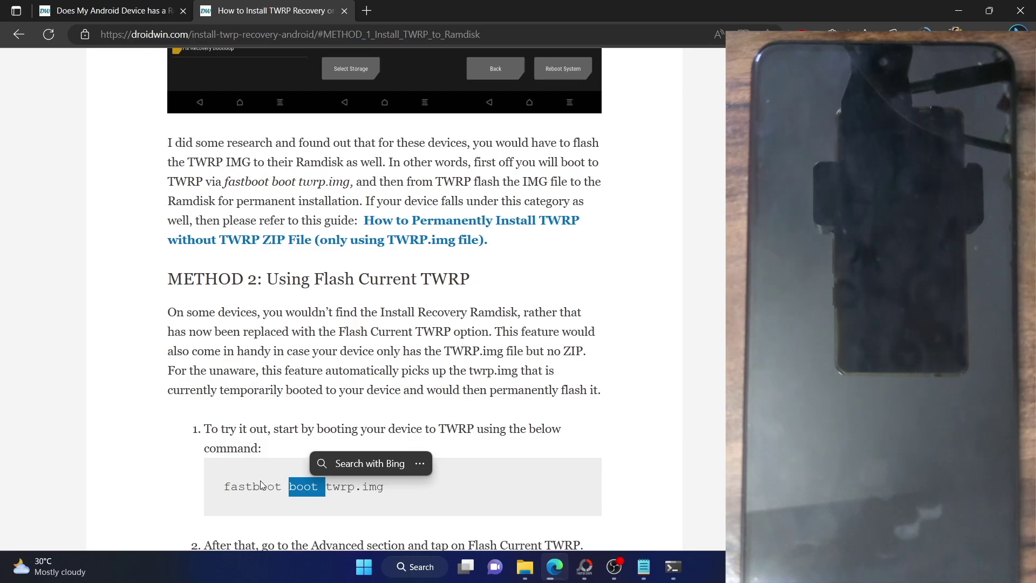
left_click_drag(238, 487, 245, 487)
double_click(300, 488)
left_click(335, 487)
left_click_drag(336, 487, 345, 487)
scroll(338, 473, "up", 3)
scroll(337, 473, "up", 5)
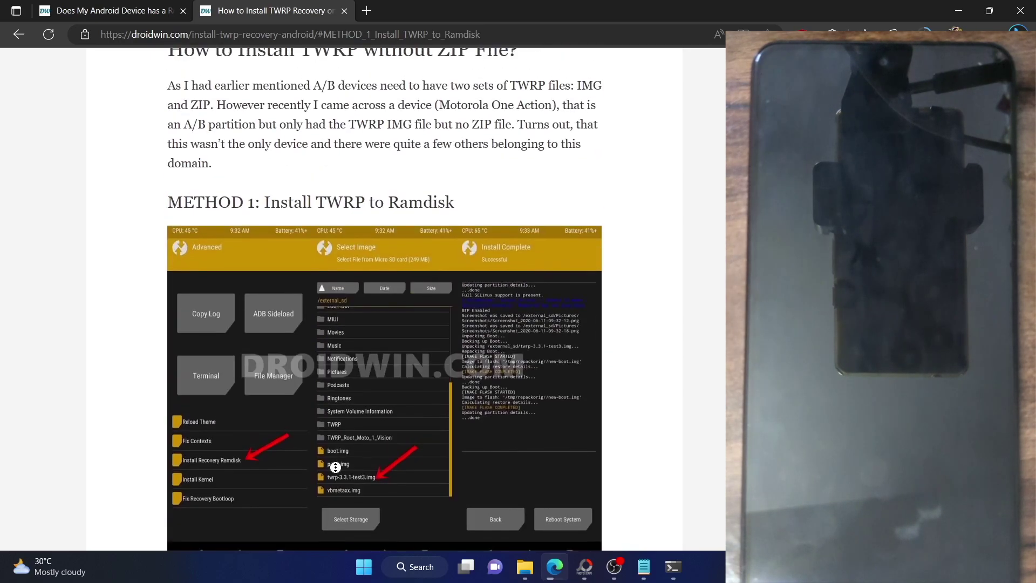
scroll(336, 468, "up", 15)
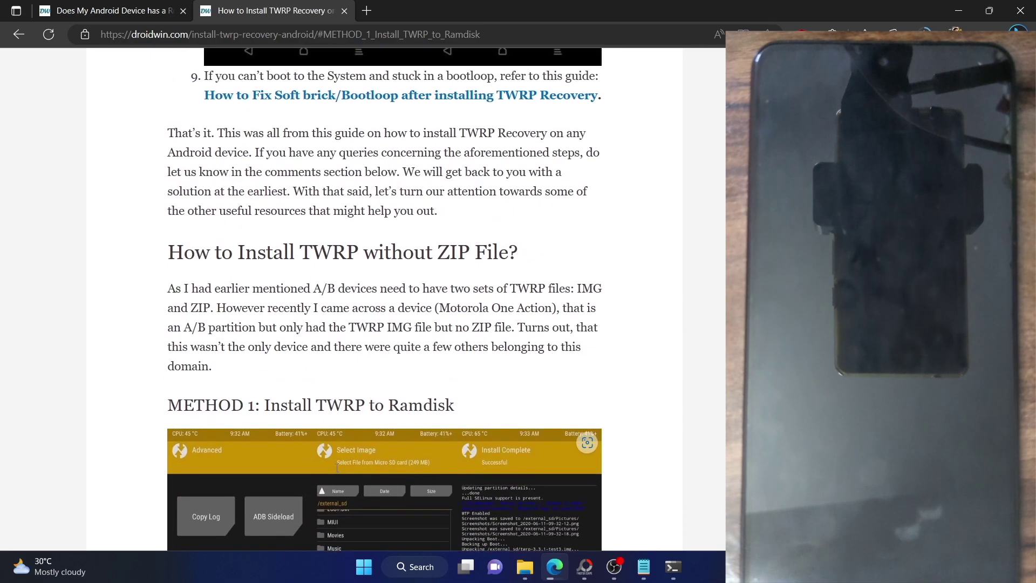
scroll(337, 468, "up", 20)
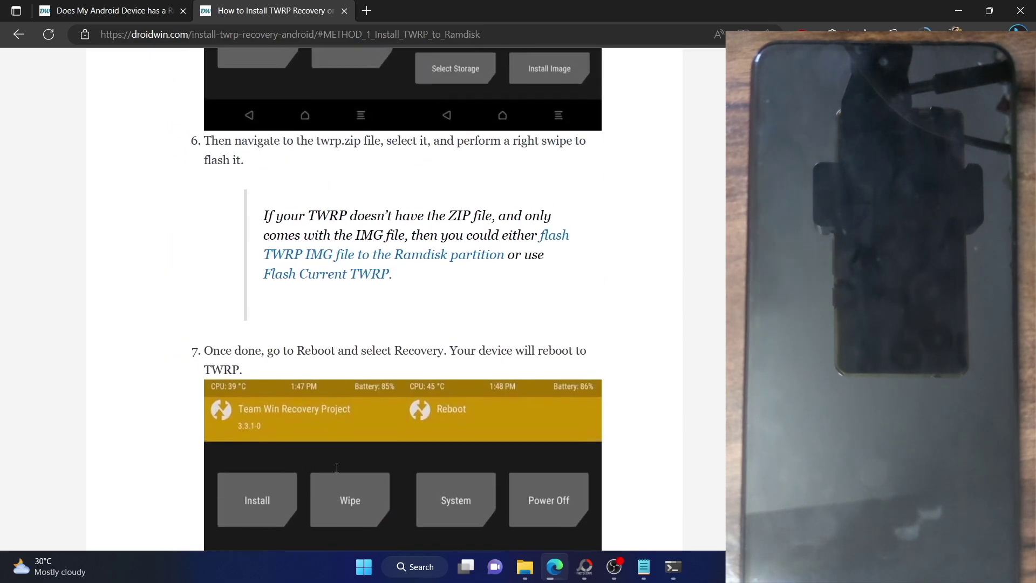
scroll(337, 468, "up", 5)
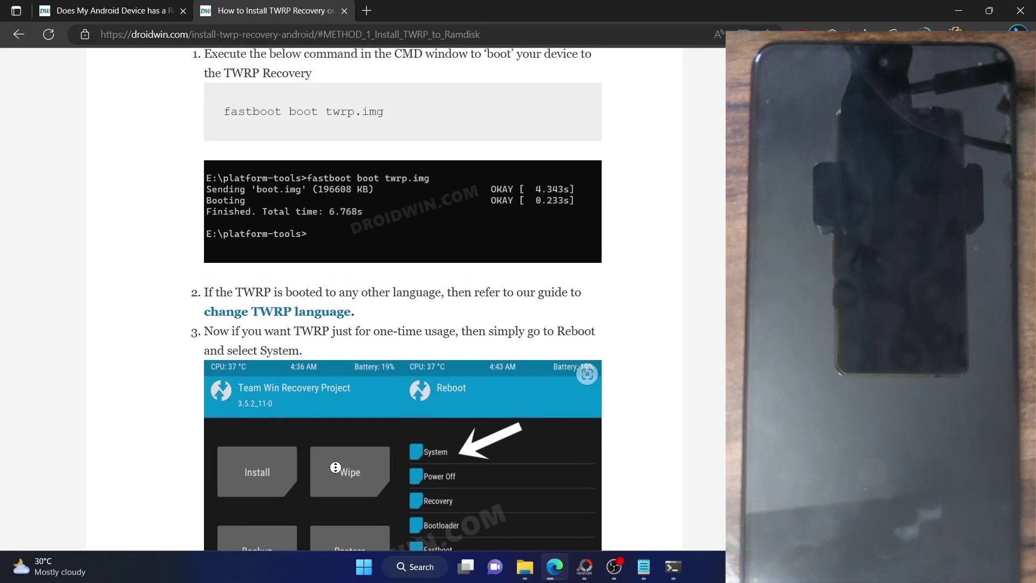
scroll(336, 468, "up", 14)
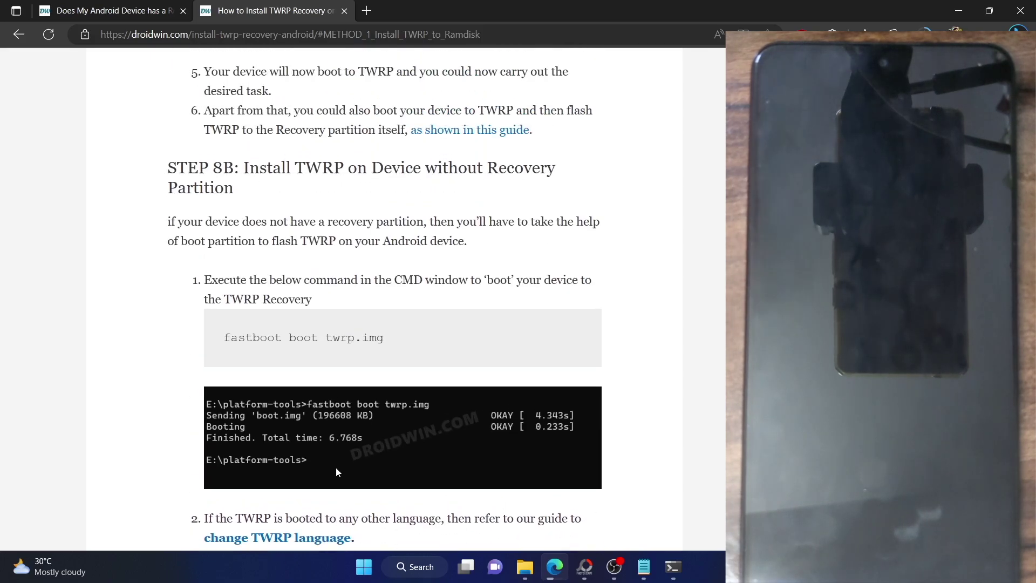
scroll(336, 467, "up", 1)
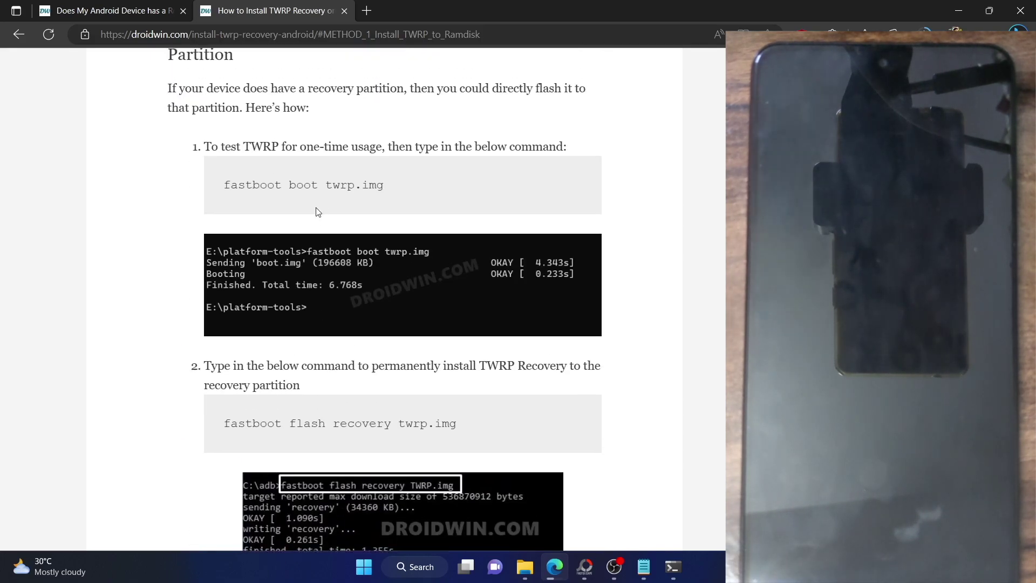
double_click(257, 192)
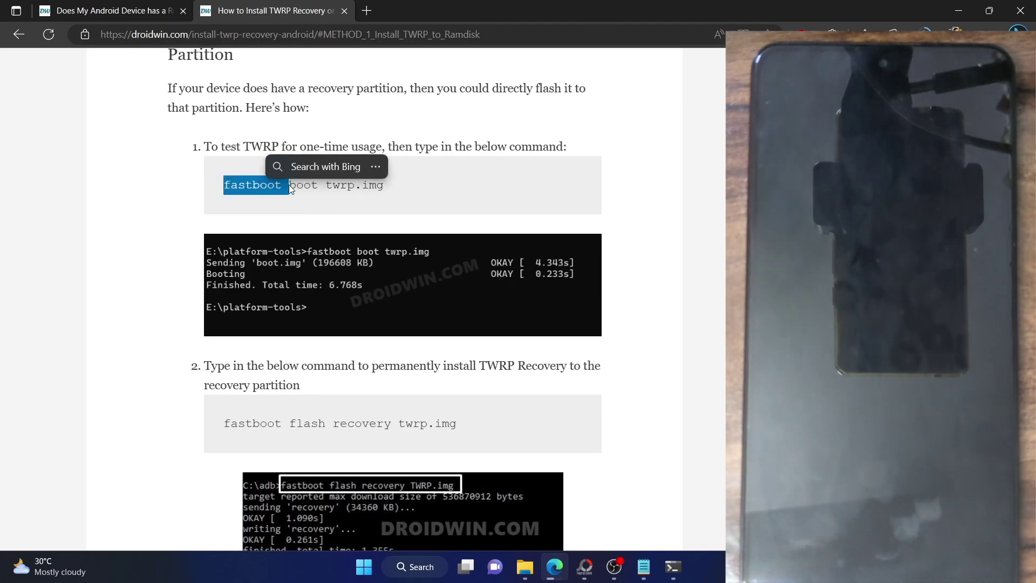
left_click(309, 186)
double_click(309, 186)
double_click(305, 188)
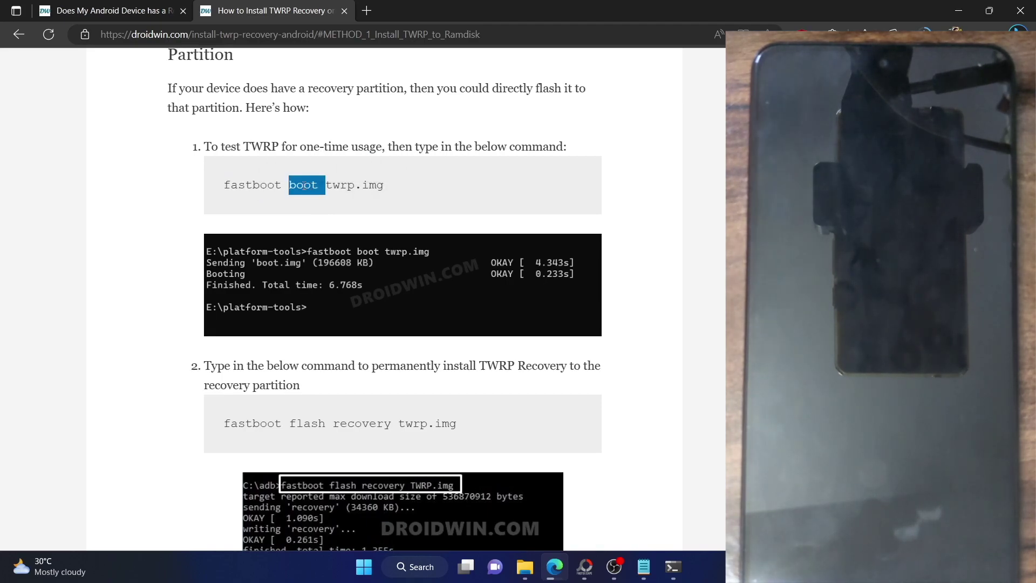
double_click(305, 426)
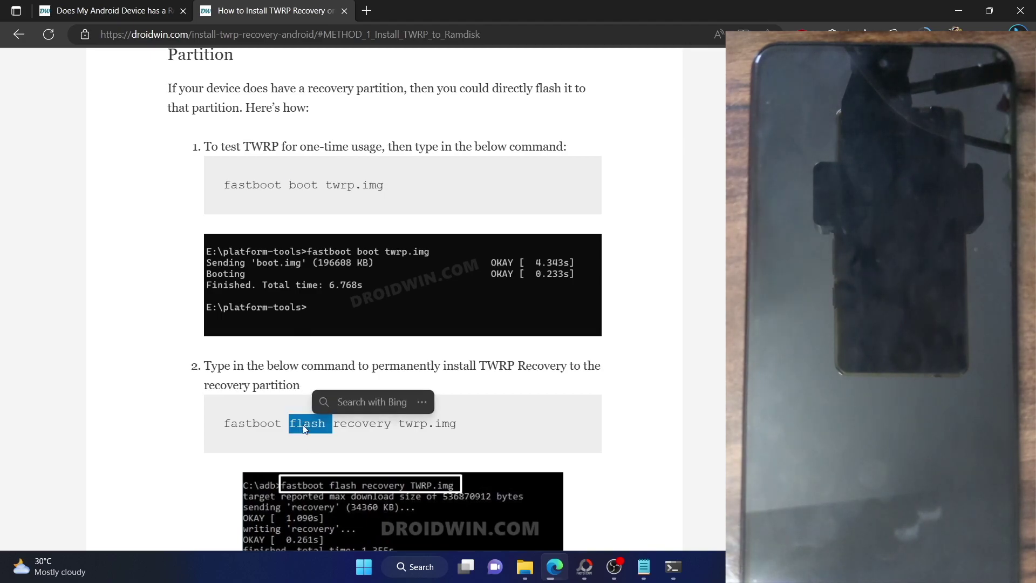
double_click(354, 426)
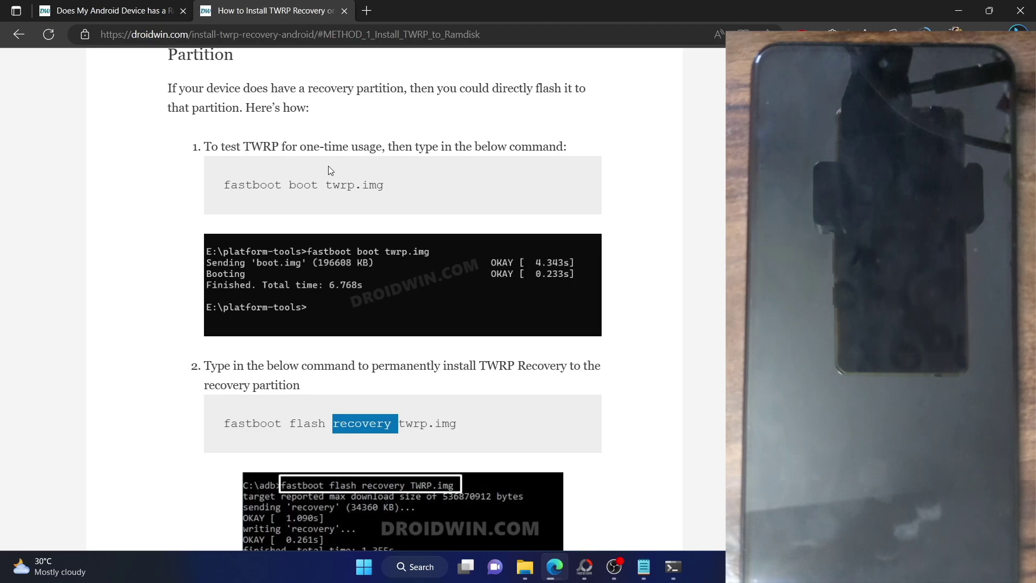
double_click(297, 189)
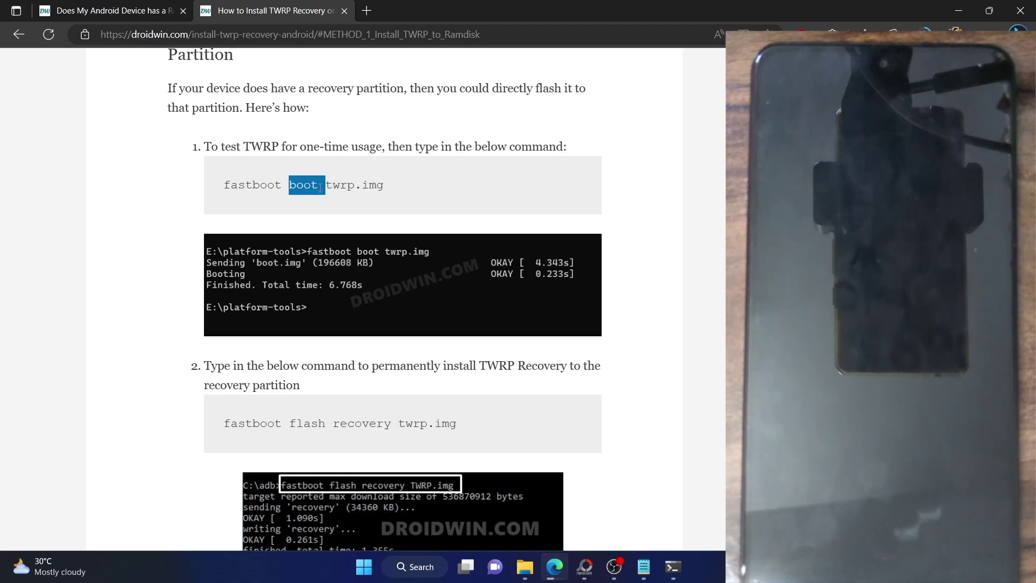
triple_click(340, 190)
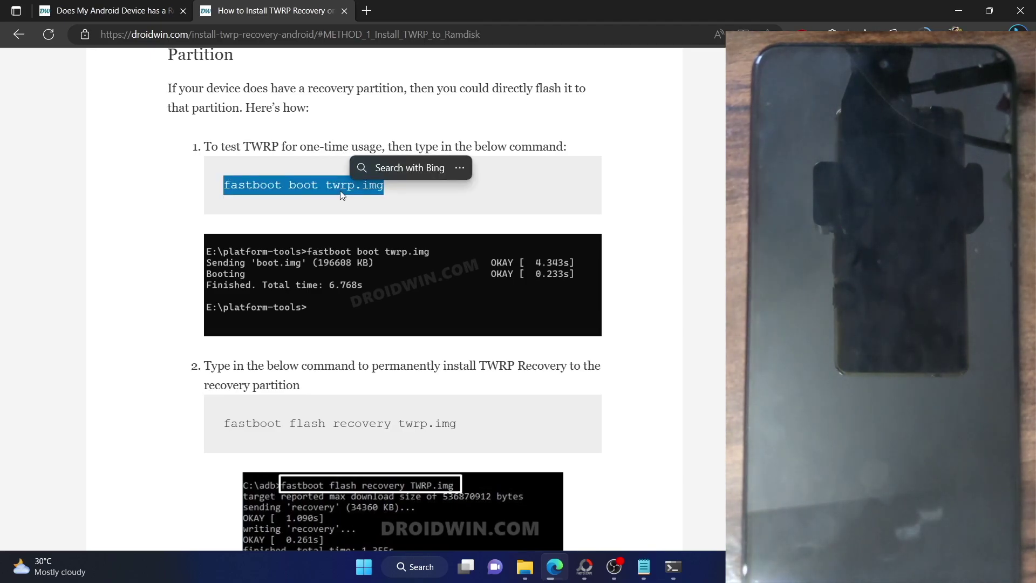
key("ctrl+c")
scroll(385, 297, "up", 20)
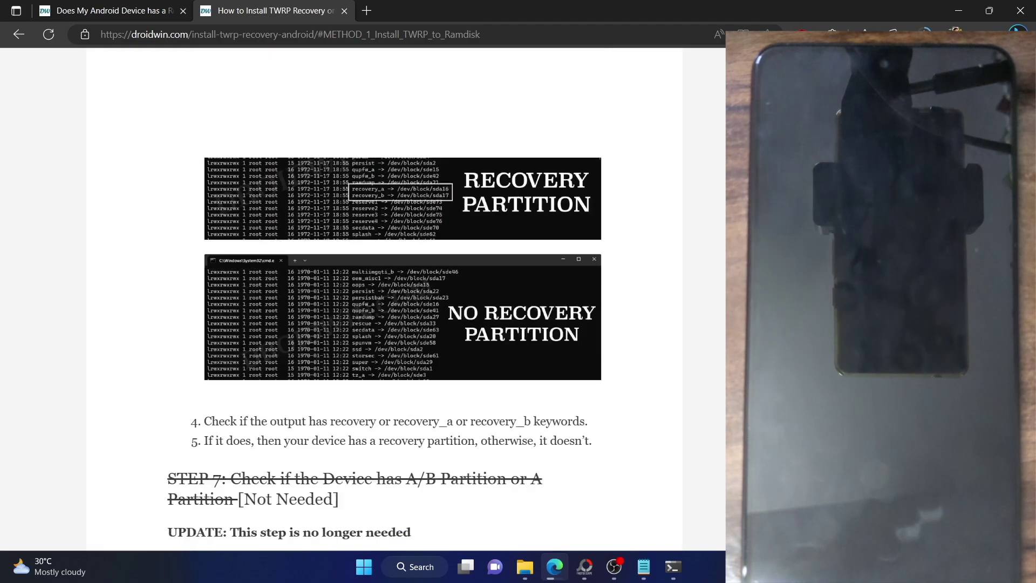
scroll(429, 341, "up", 15)
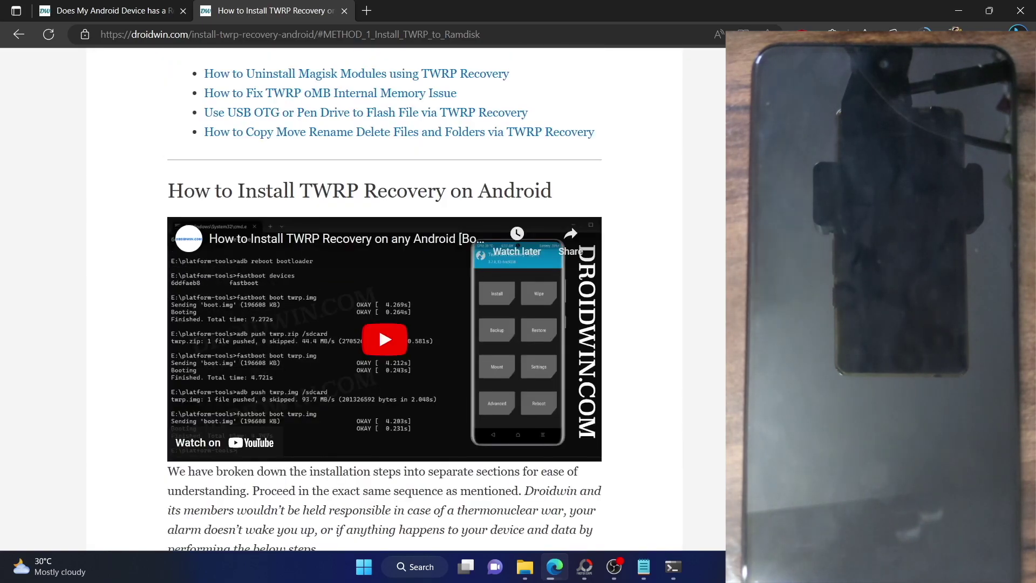
- Select the recovery-partition article's three adb commands, then bring the platform-tools folder forward
left_click(78, 6)
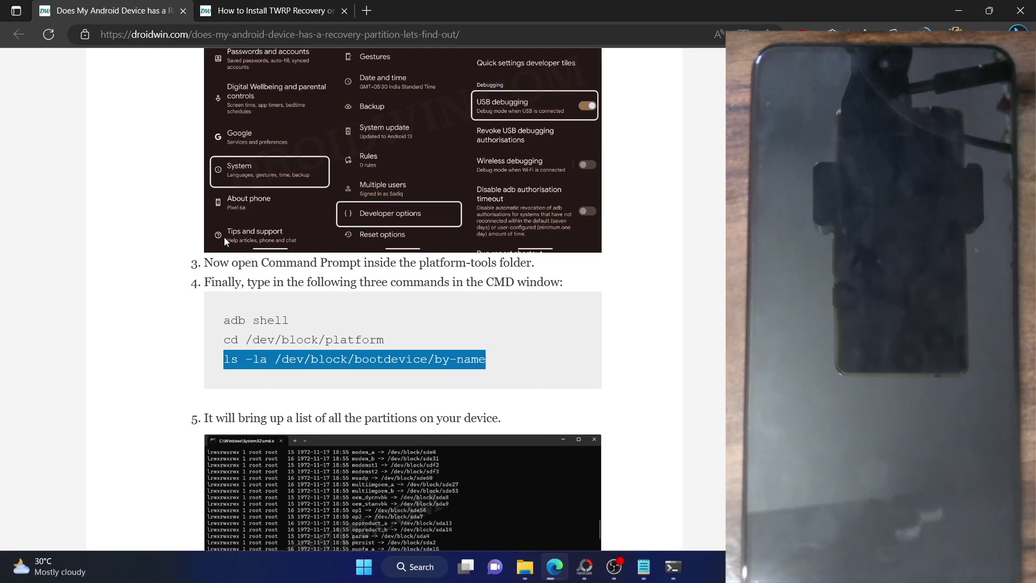
scroll(225, 237, "down", 2)
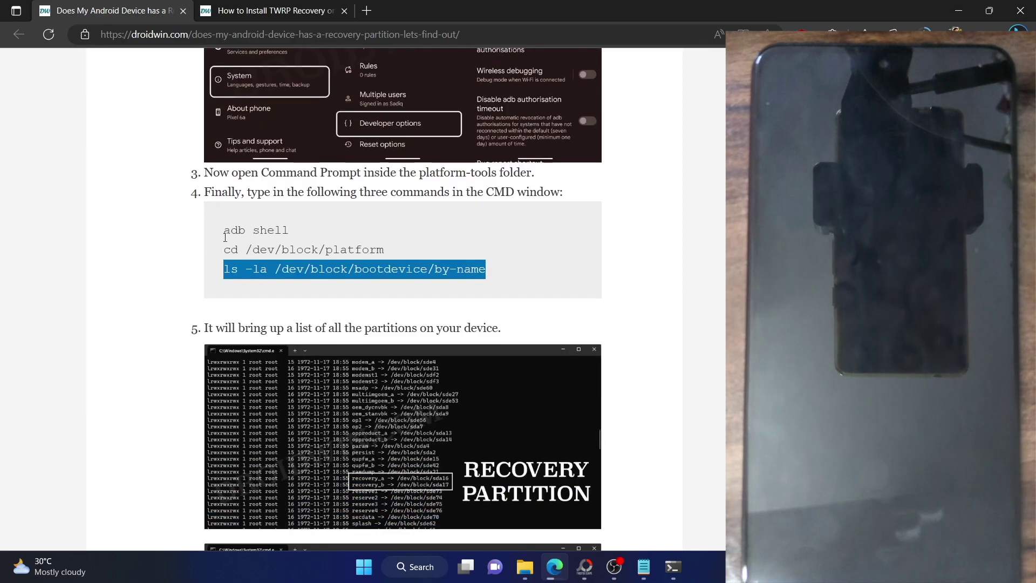
left_click_drag(485, 260, 226, 222)
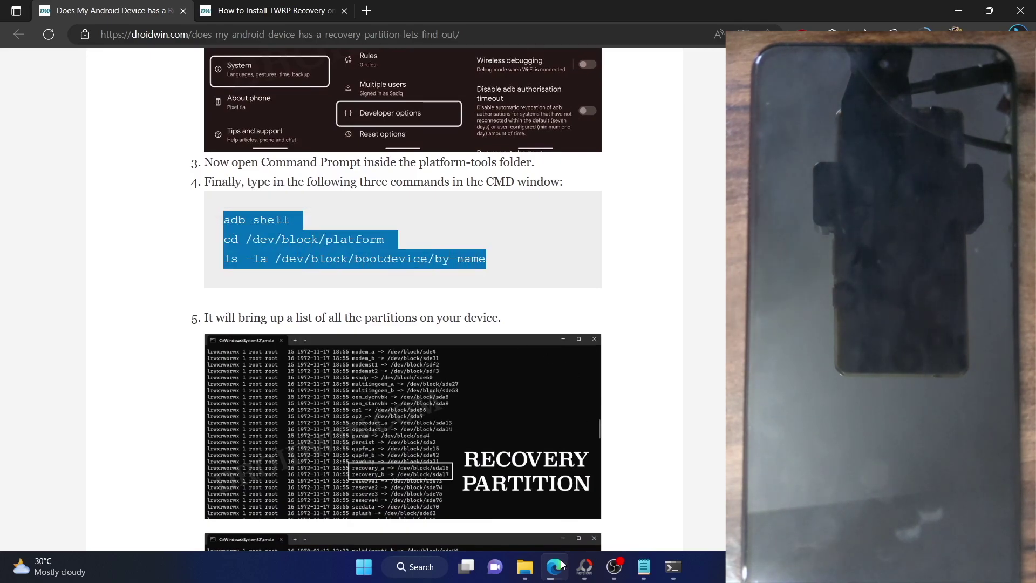
left_click(523, 491)
- Highlight the recovery_a entry in the first phone's partition listing
mouse_move(673, 579)
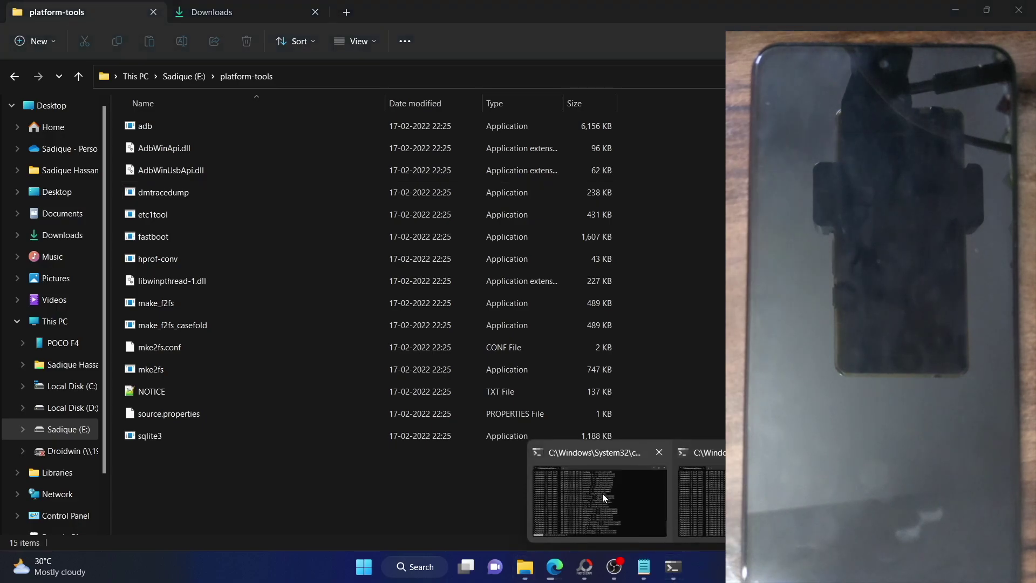
left_click(602, 493)
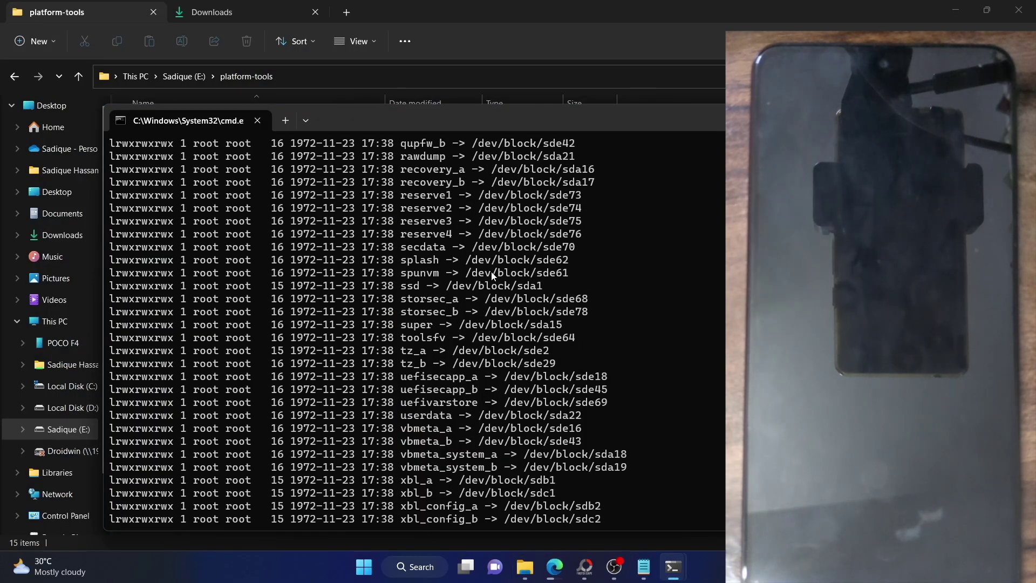
scroll(491, 271, "up", 1)
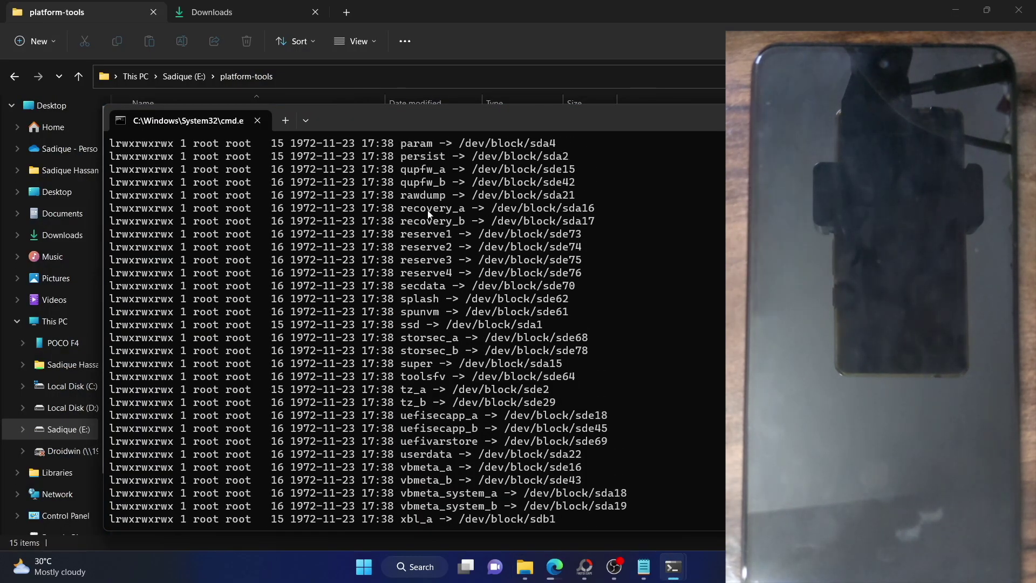
left_click_drag(403, 208, 430, 212)
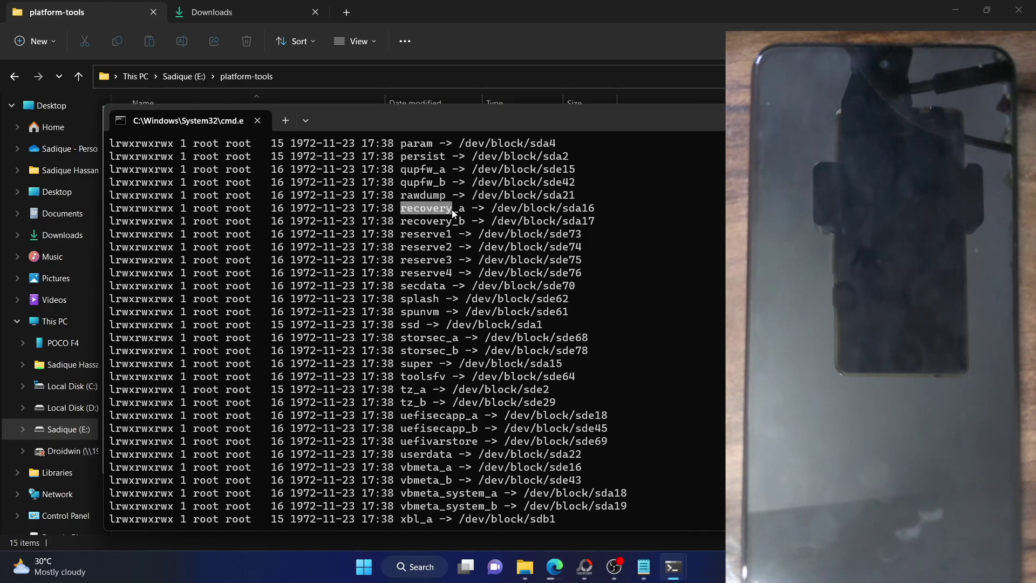
- Highlight the rescue entry in the second phone's listing, then return to the browser article
mouse_move(673, 567)
left_click(663, 478)
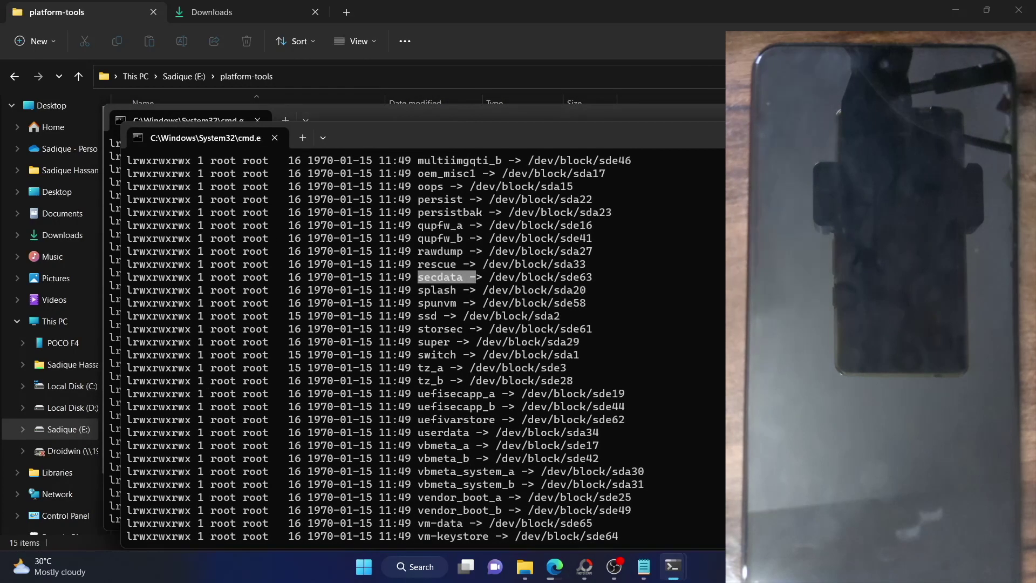
left_click_drag(413, 264, 459, 268)
left_click(555, 567)
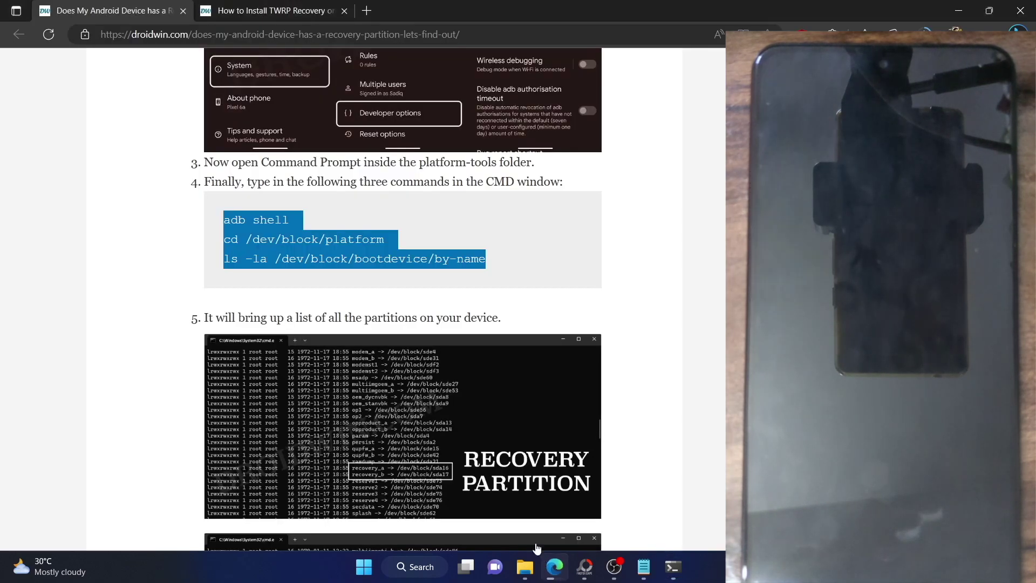
double_click(340, 37)
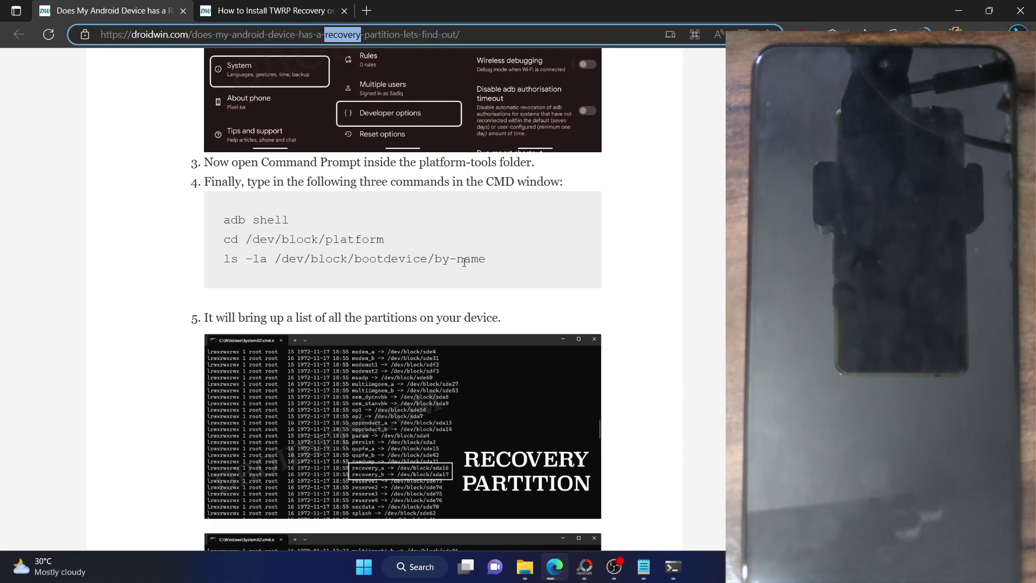
left_click(319, 11)
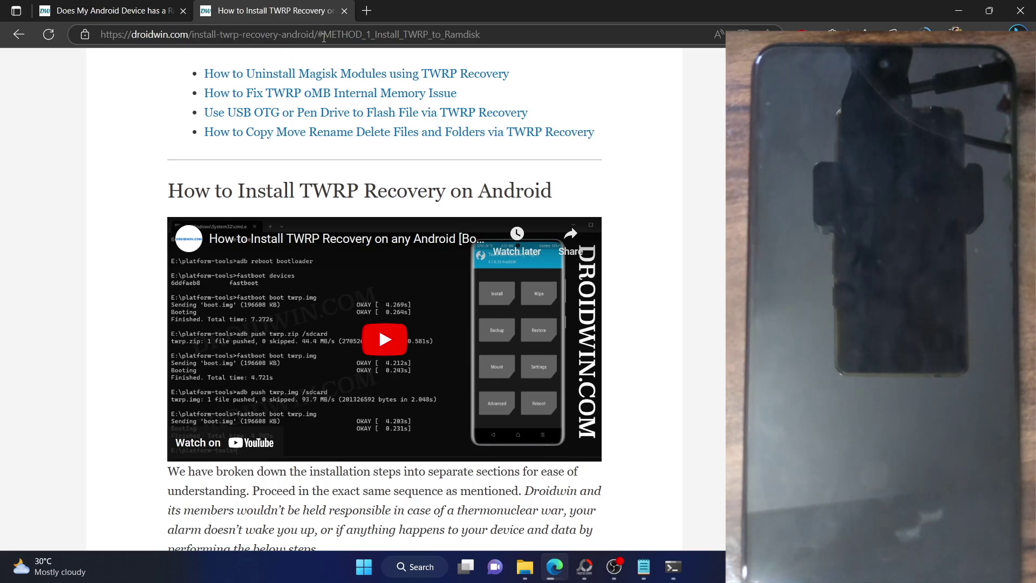
left_click(155, 14)
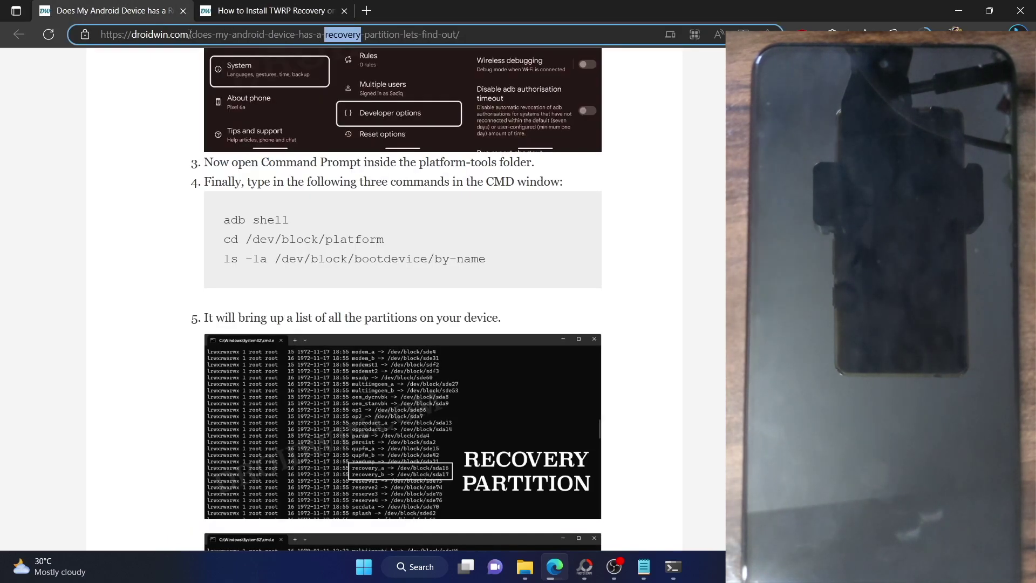
left_click(93, 224)
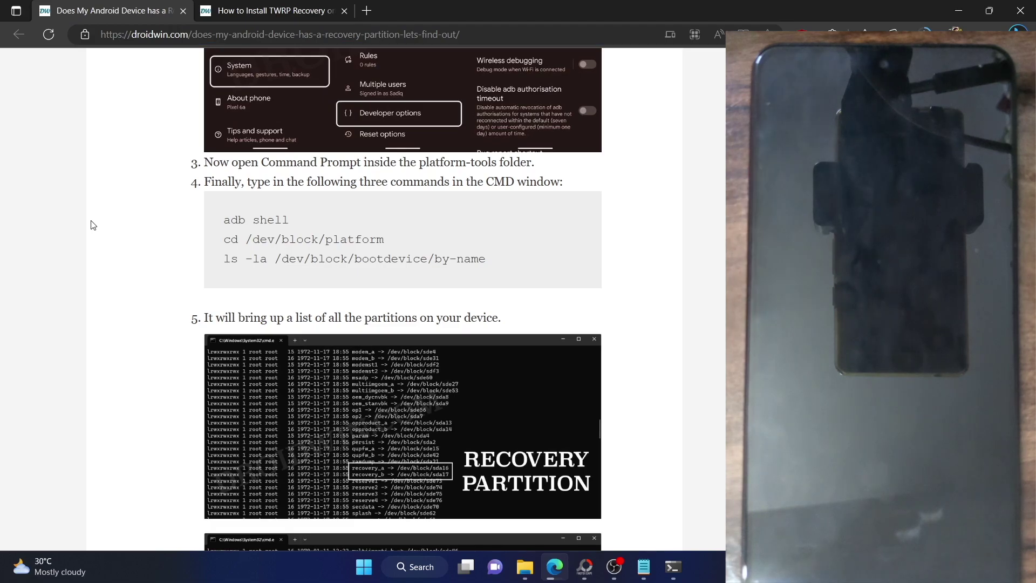